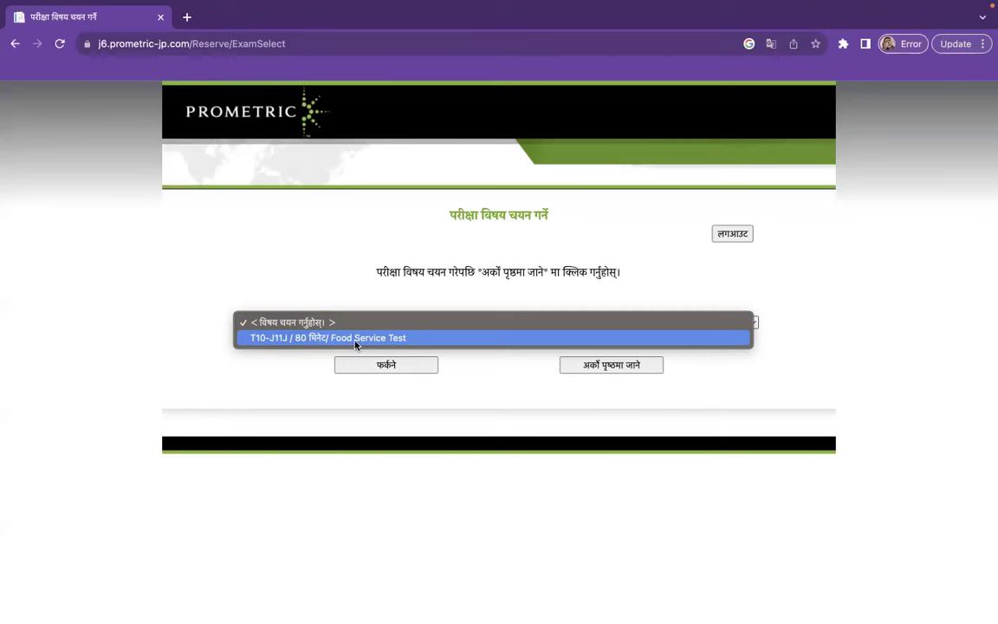
Step: Choose the T10-J11J 80-minute Food Service Test as the exam subject and proceed to the questionnaire
click(356, 338)
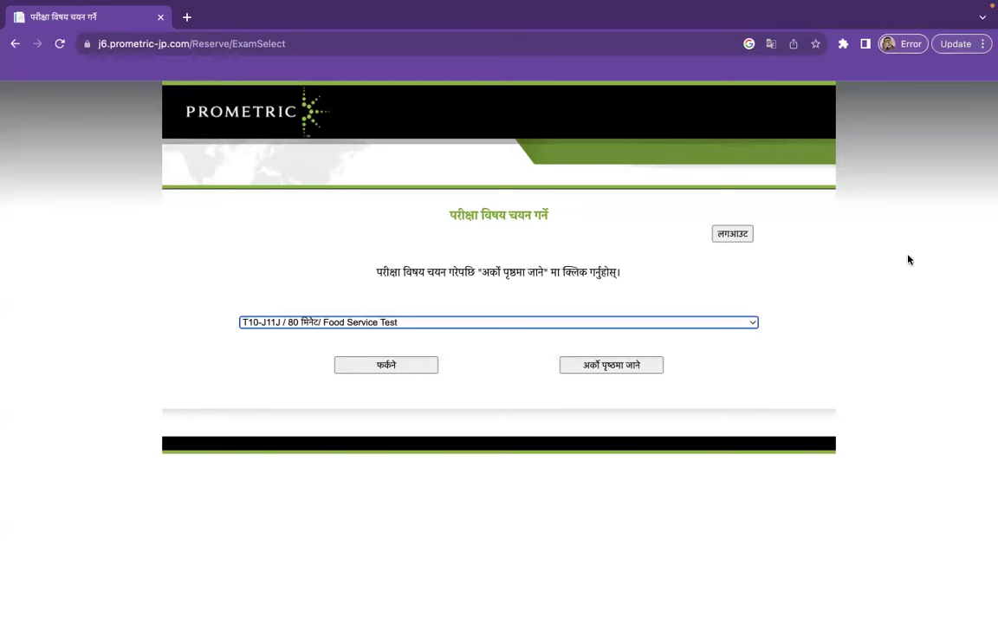
click(610, 370)
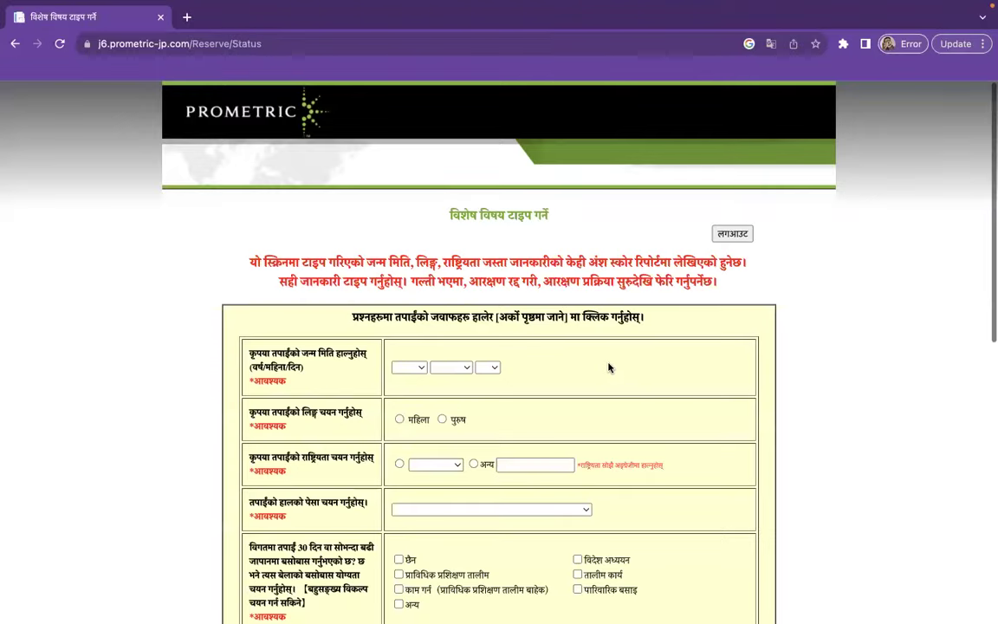
Step: Fill in the examinee's date of birth with year, month and day in the questionnaire
scroll(414, 495, down, 5)
scroll(414, 493, up, 3)
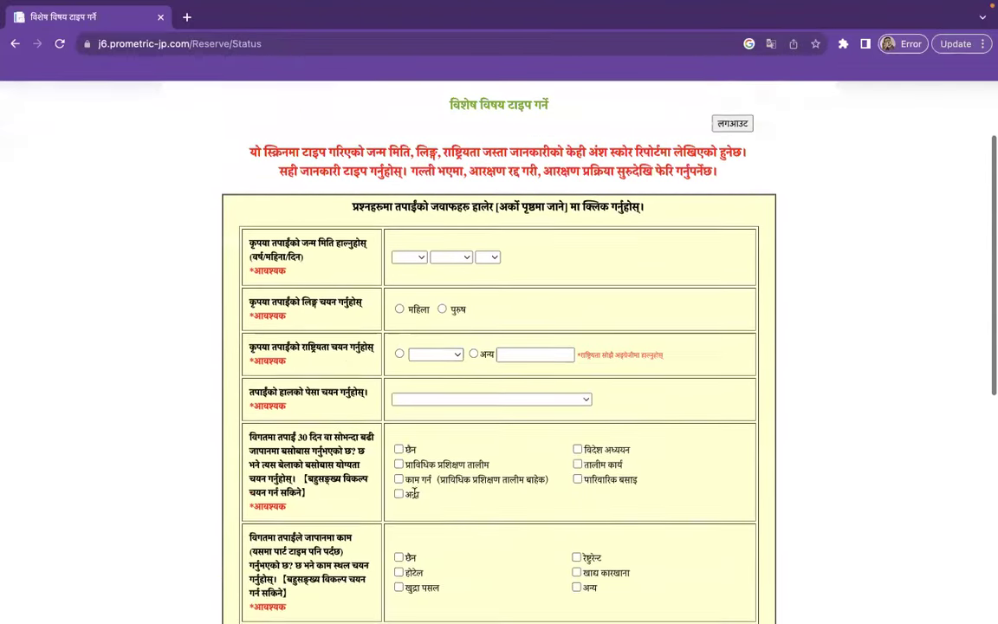
click(411, 261)
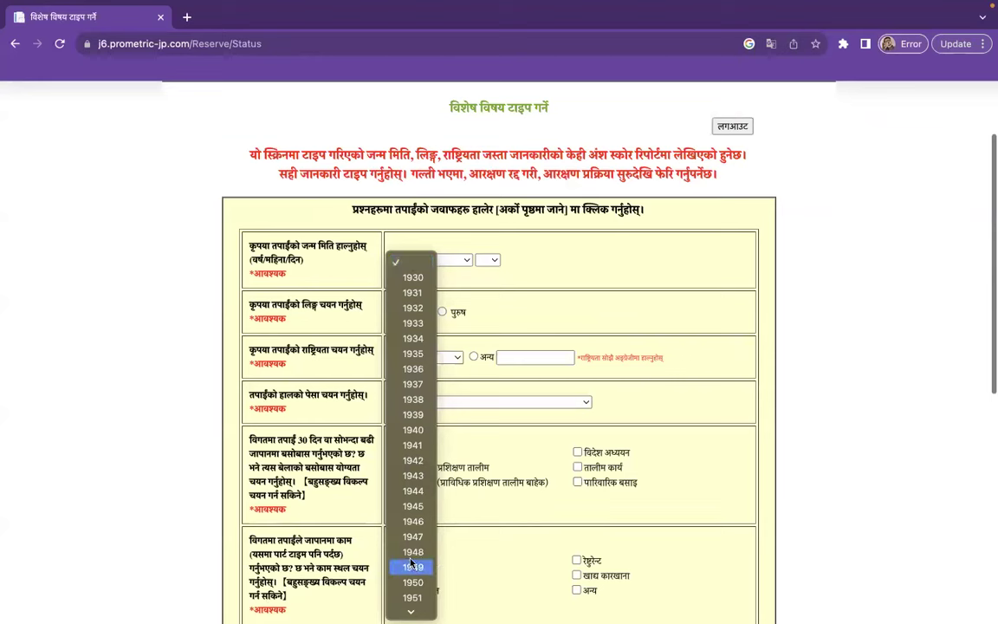
scroll(412, 565, down, 5)
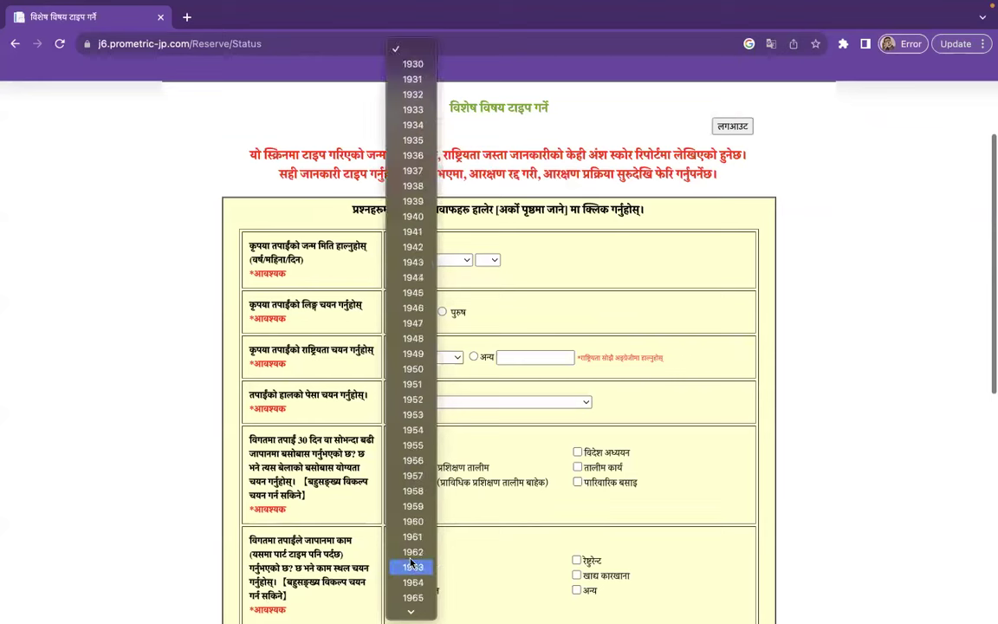
click(413, 309)
click(457, 261)
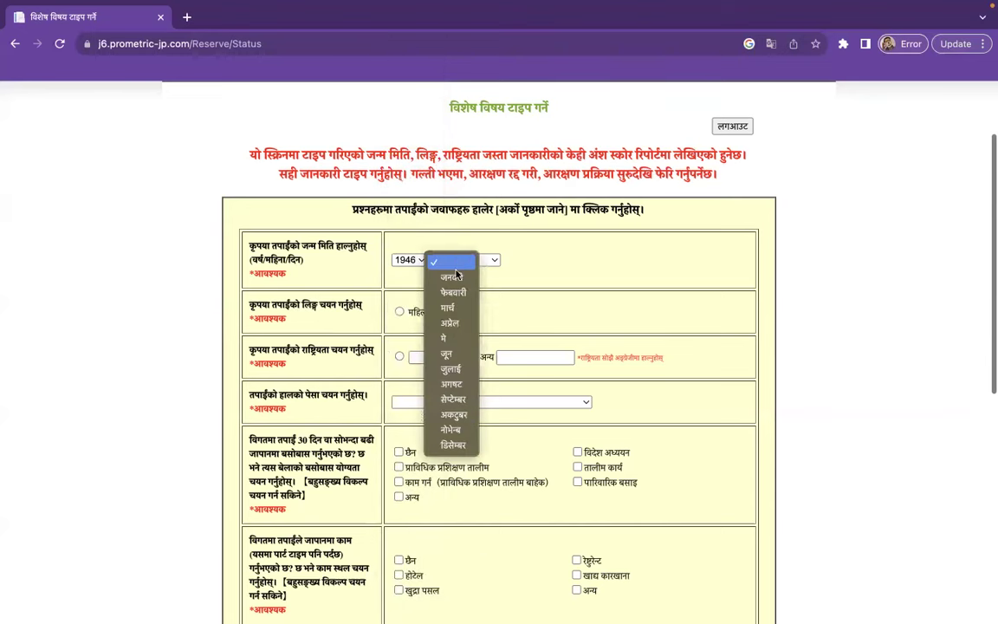
click(453, 292)
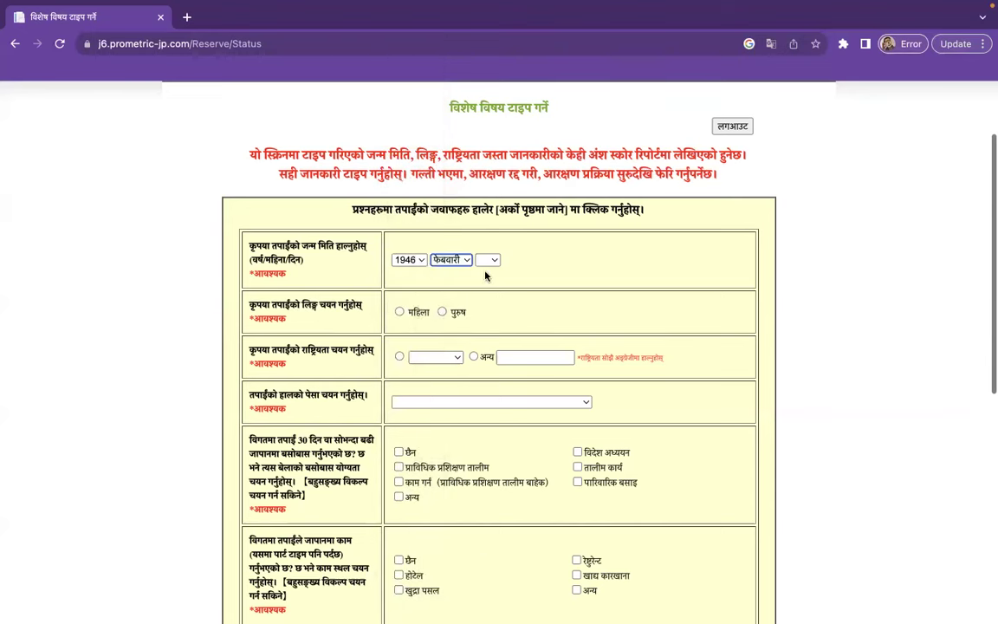
click(489, 260)
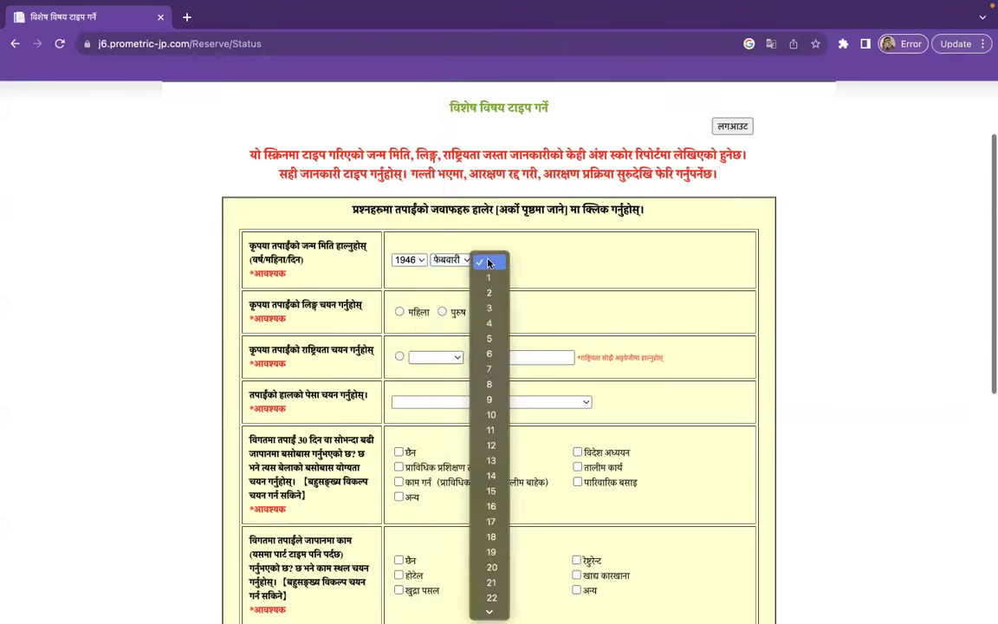
click(488, 381)
Step: Set the gender to पुरुष (male) and the nationality to नेपाल (Nepal)
click(441, 312)
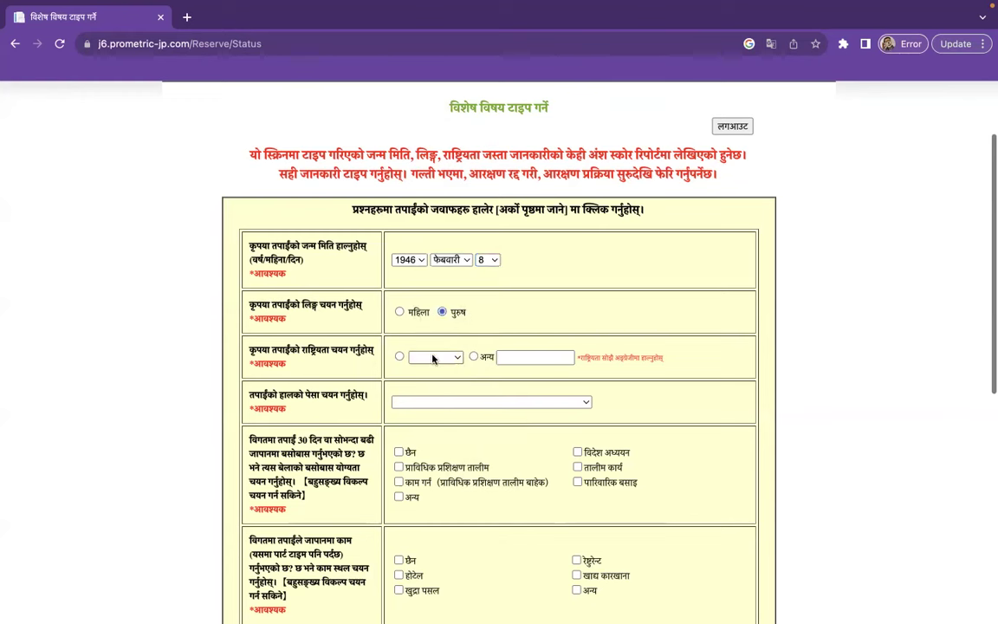
click(435, 355)
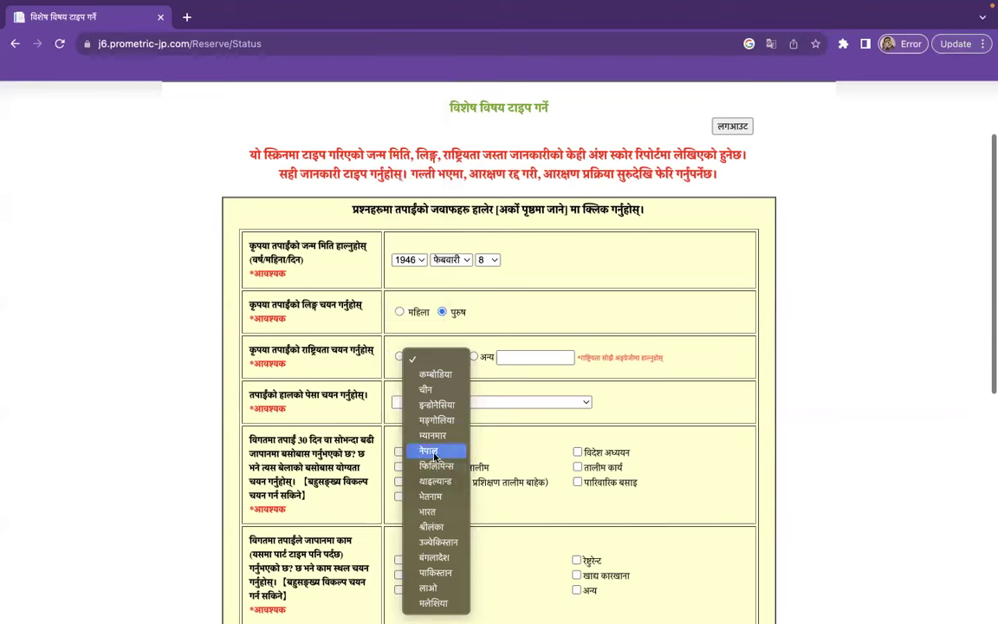
click(435, 455)
Step: Set the occupation to vocational school student (excluding language school) and answer छैन (no) for past residence in Japan
click(399, 402)
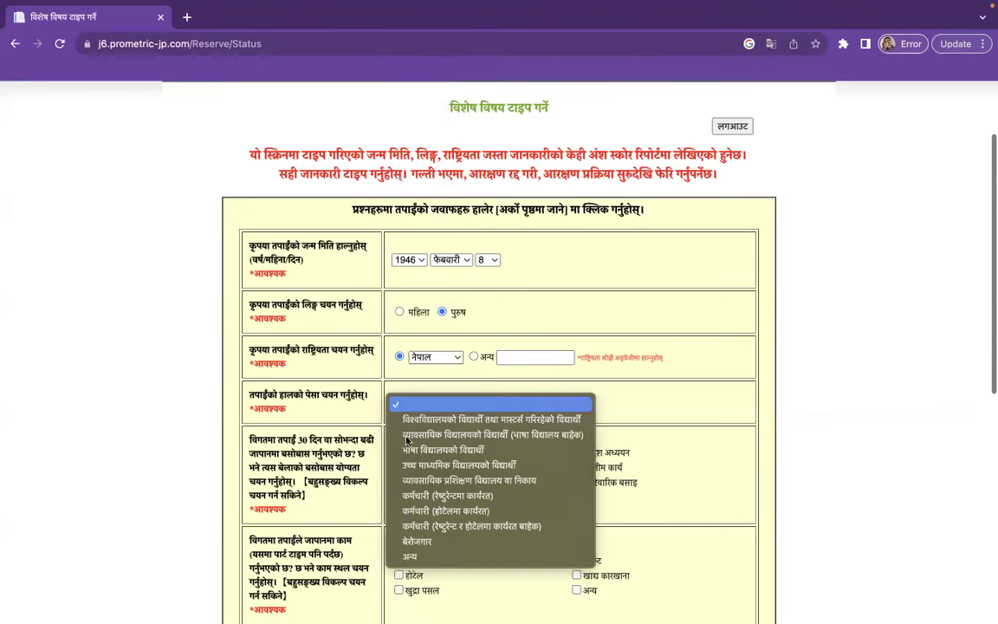
click(452, 435)
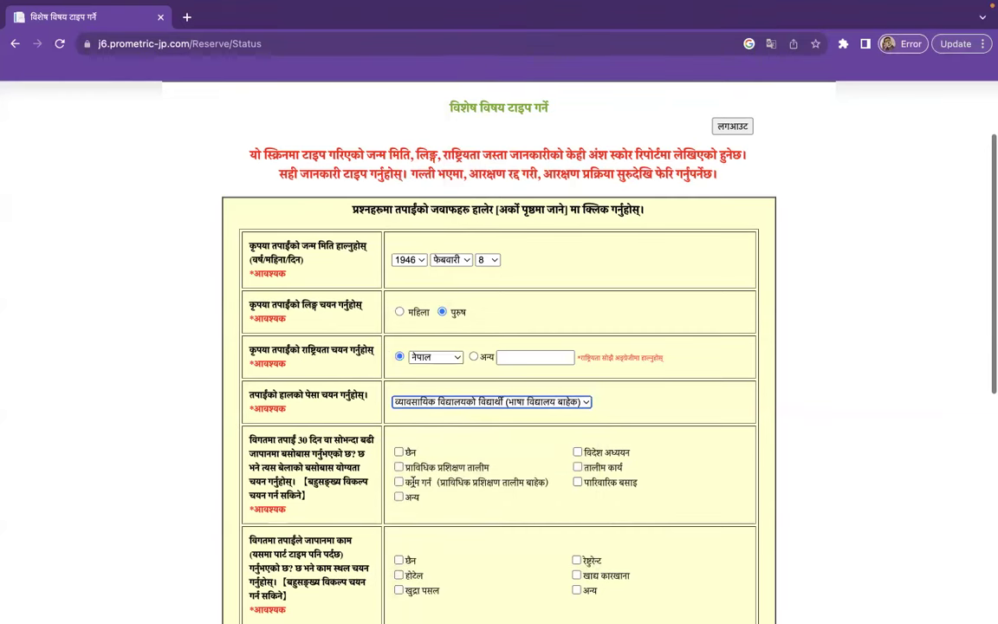
scroll(245, 349, down, 2)
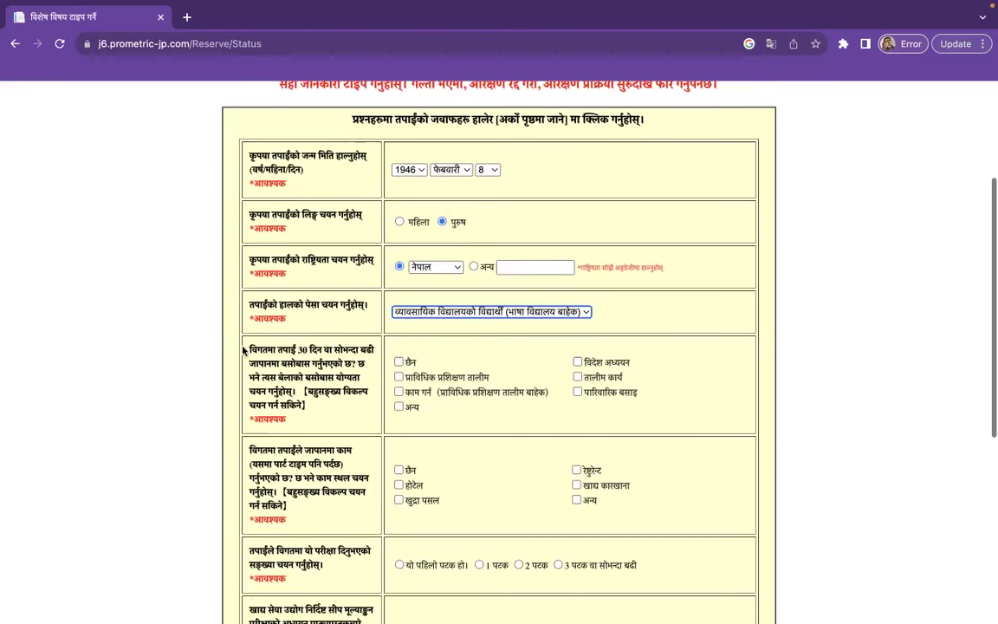
click(398, 363)
Step: Answer छैन (no) for past work in Japan and mark this as the first attempt at the exam
scroll(432, 457, down, 1)
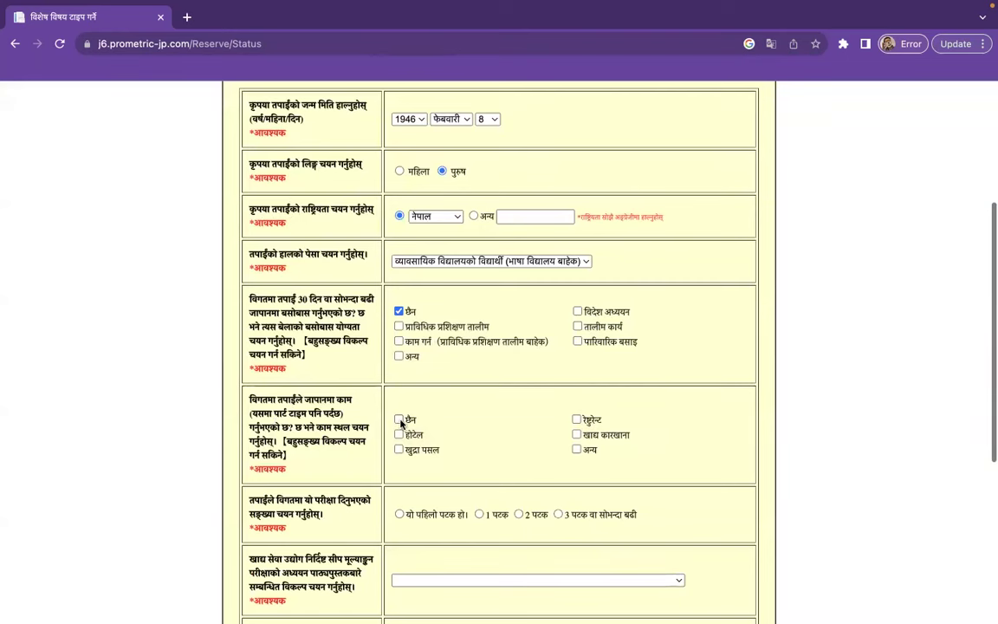
scroll(400, 423, down, 2)
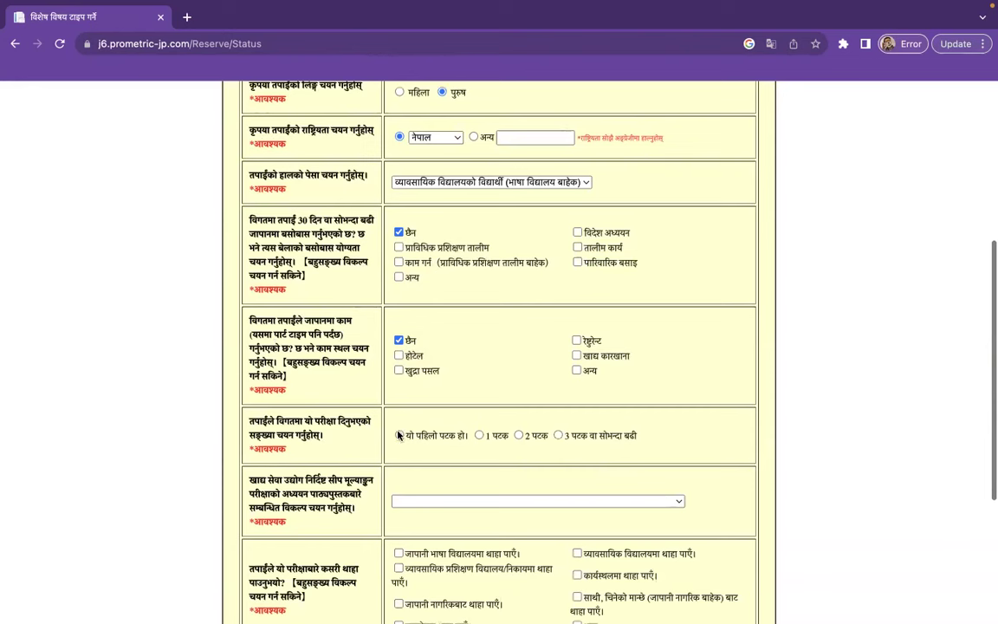
click(403, 437)
Step: State that the study textbook was read and that the exam was learned about at a Japanese language school
scroll(473, 429, down, 2)
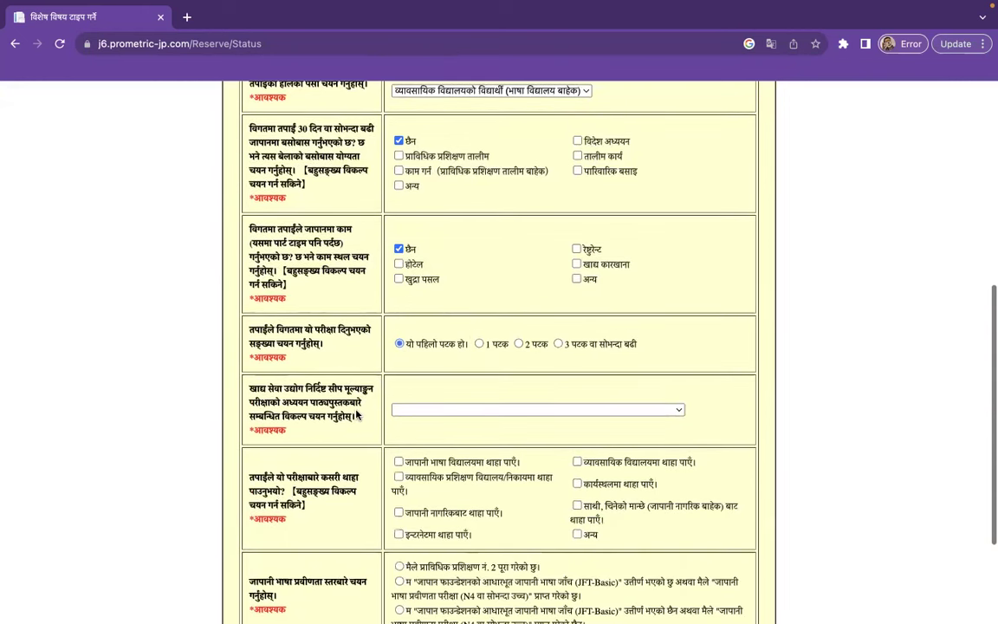
click(428, 411)
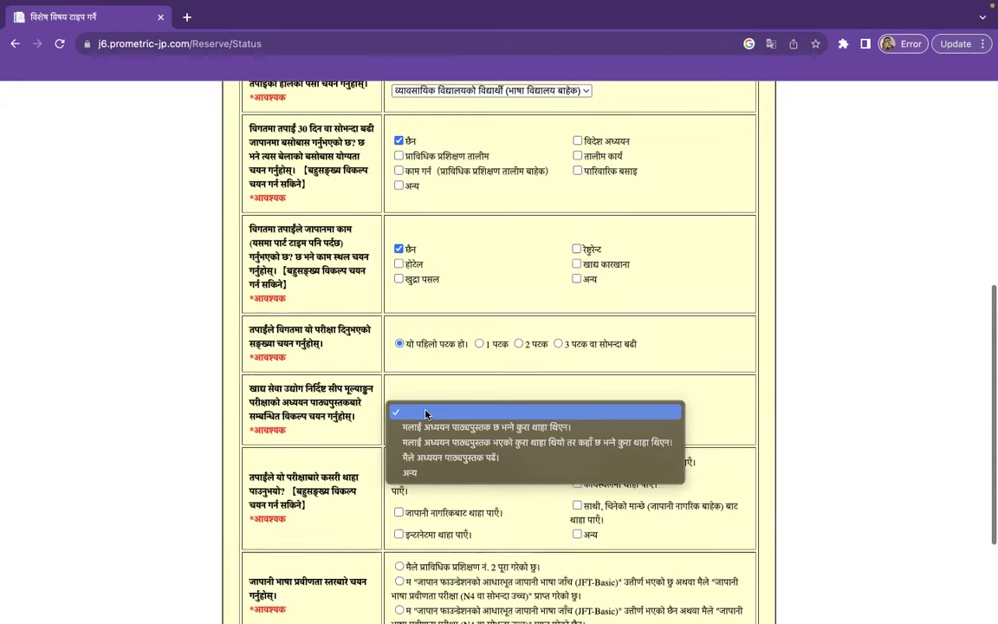
click(429, 457)
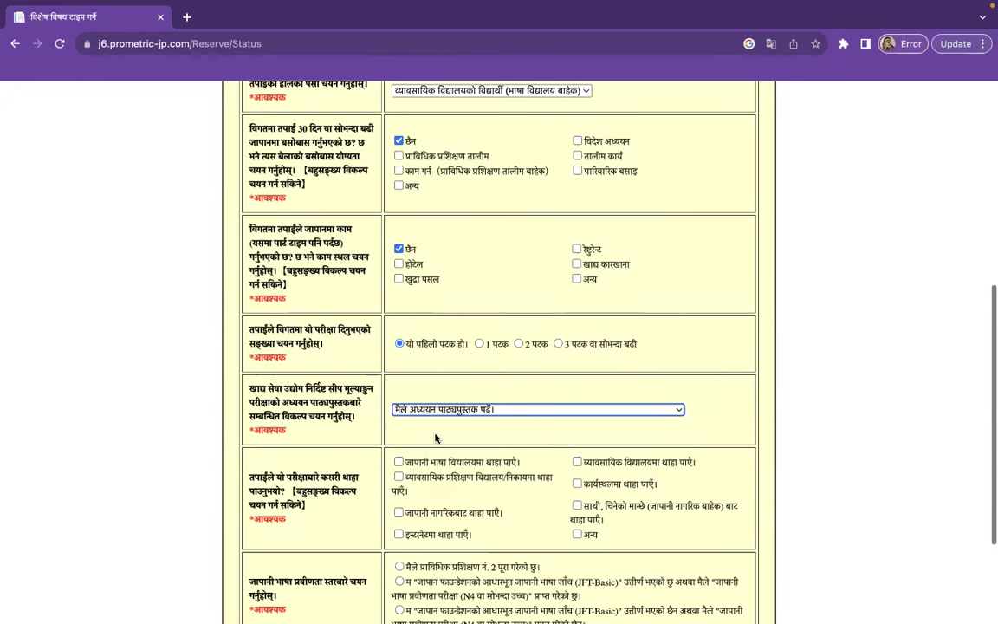
scroll(435, 438, down, 1)
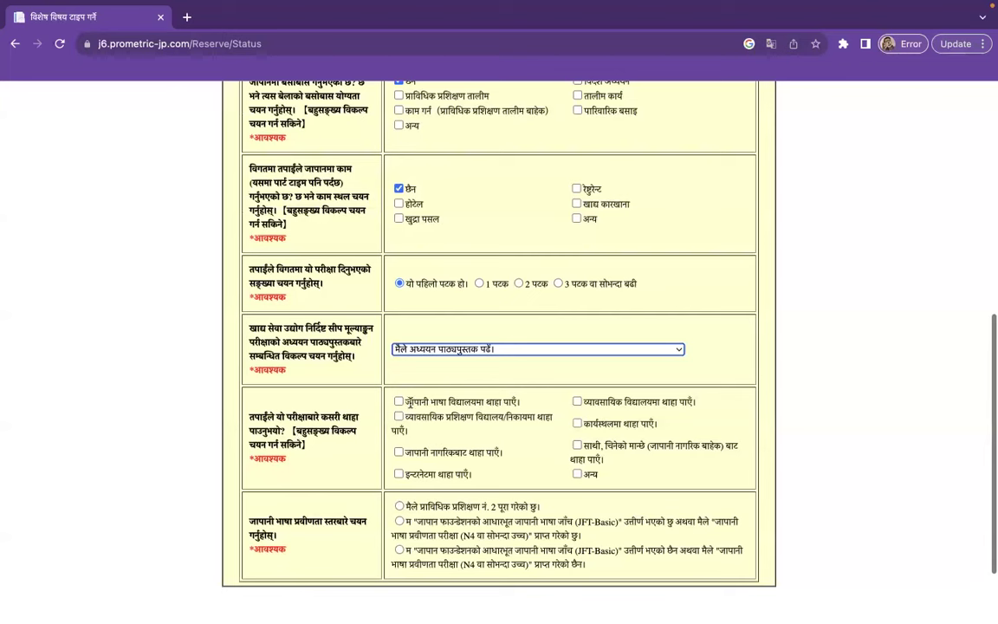
click(399, 401)
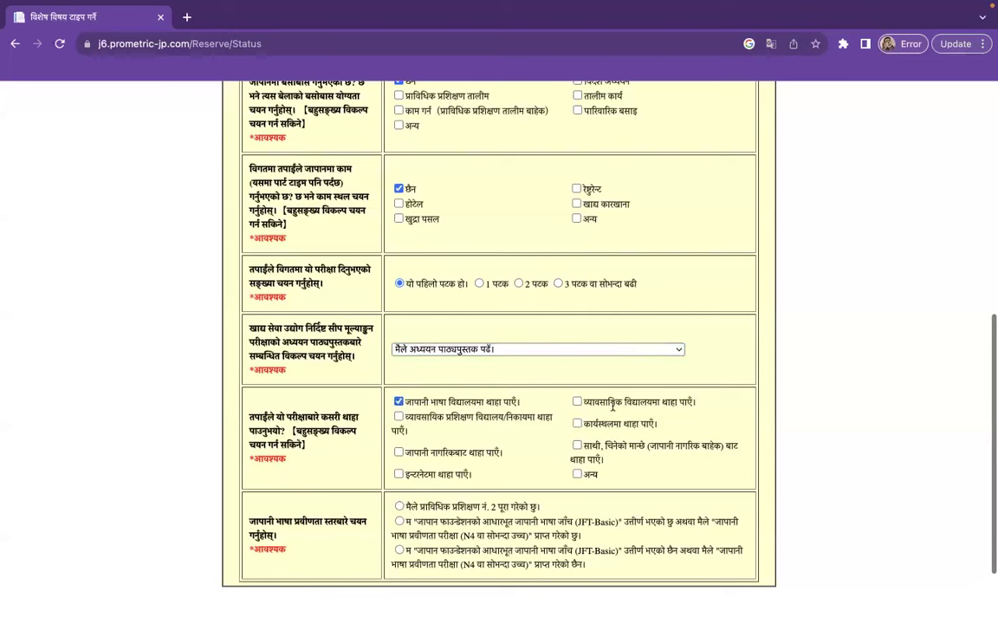
Step: Choose the Japanese proficiency option of having passed neither JFT-Basic nor JLPT N4 or higher, and submit the questionnaire
scroll(520, 356, down, 1)
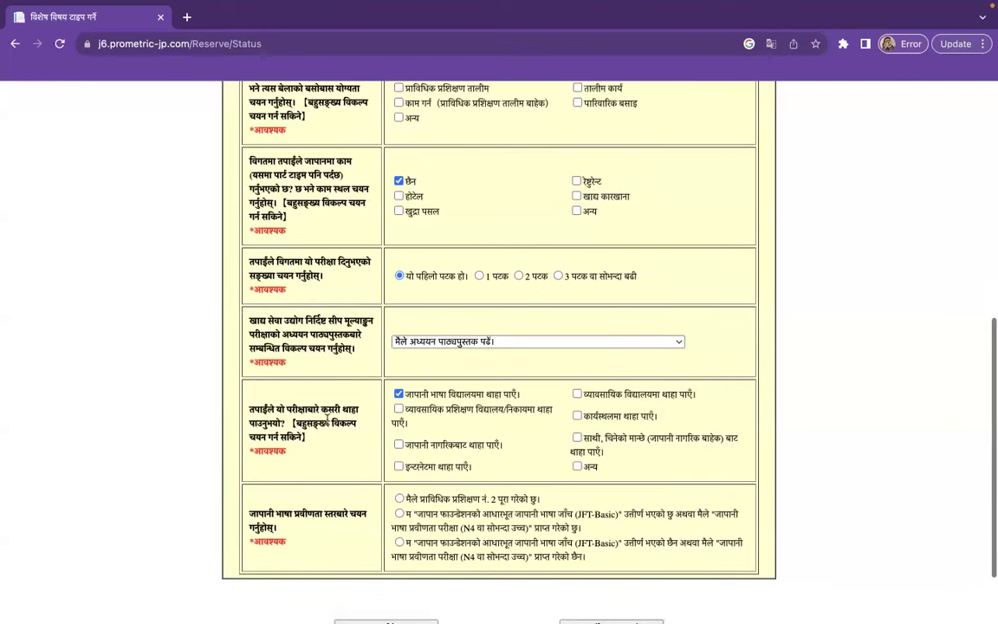
scroll(373, 486, down, 2)
scroll(394, 521, down, 1)
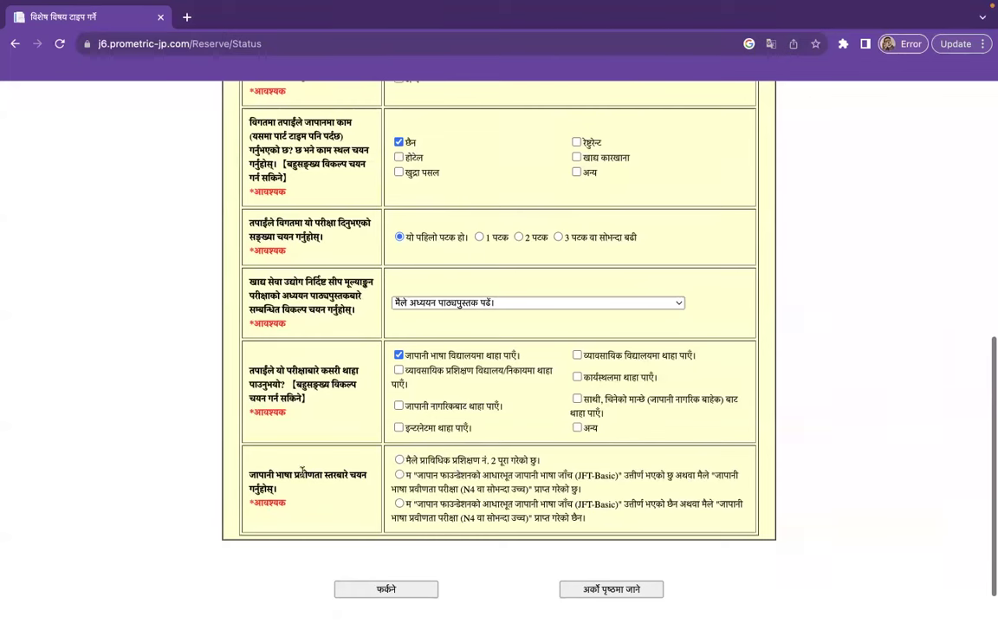
click(400, 504)
click(605, 593)
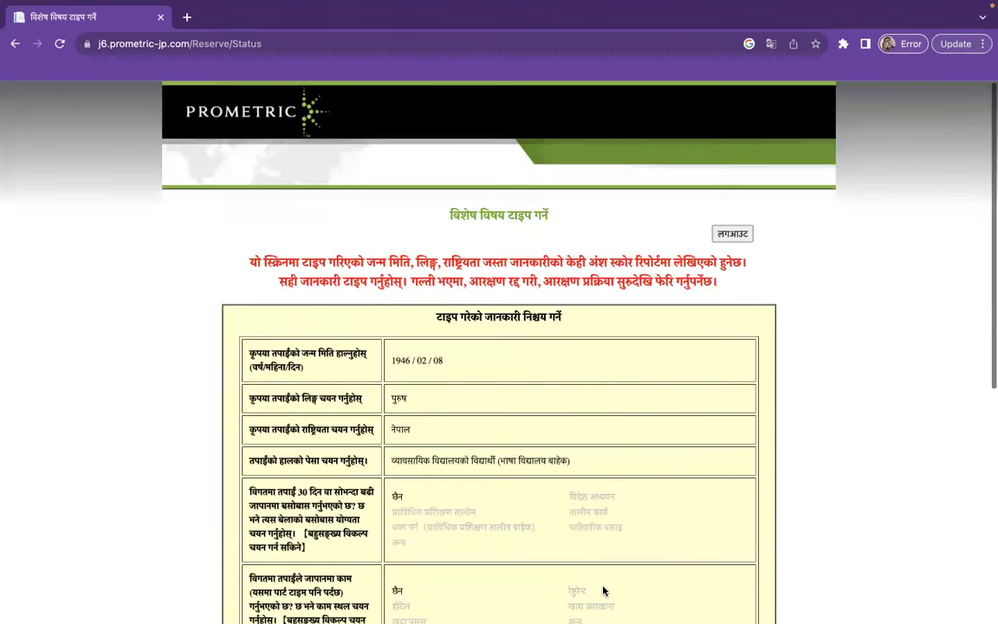
Step: Review the entered birth date, gender, nationality and other answers, and continue to the test centre and date selection
scroll(604, 591, down, 4)
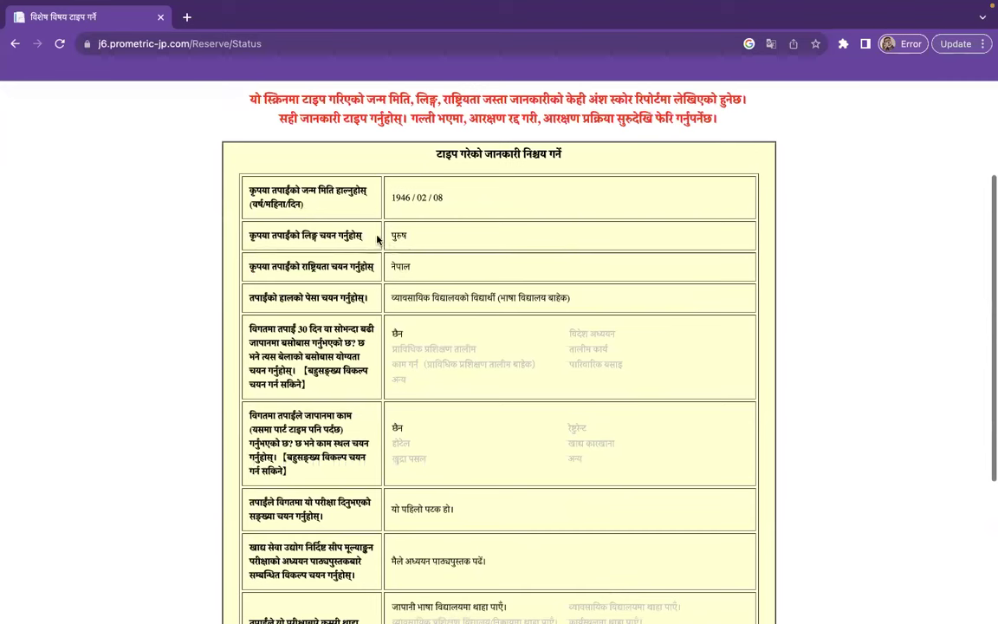
drag(390, 235, 402, 265)
triple_click(405, 196)
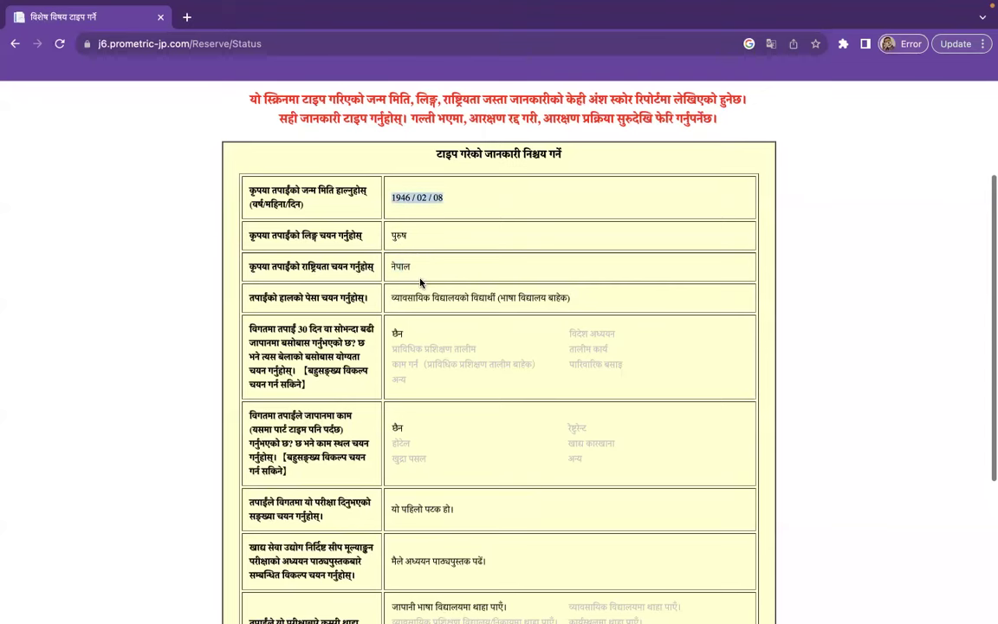
scroll(420, 282, down, 5)
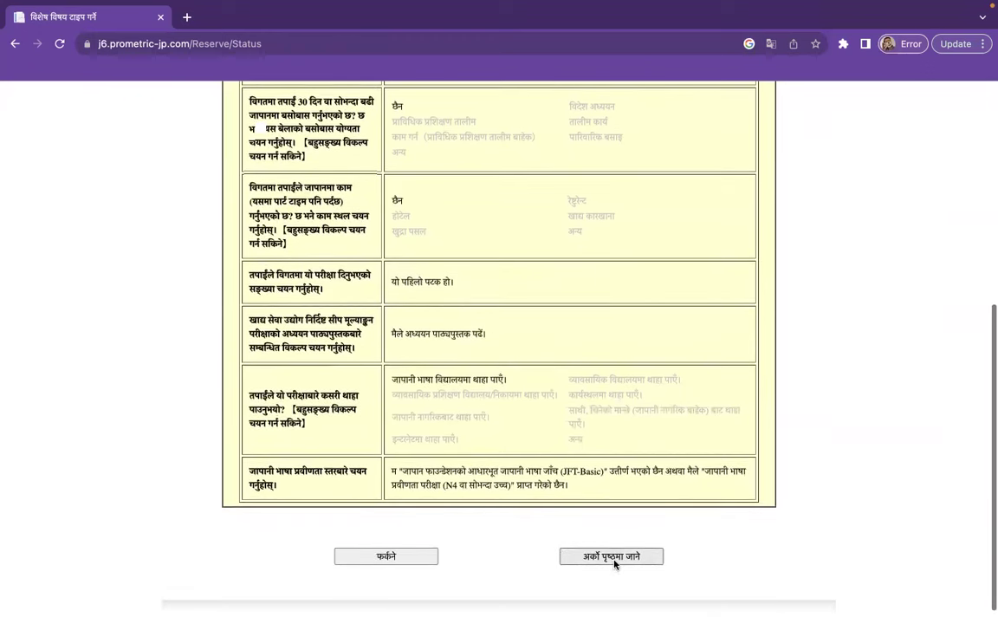
scroll(611, 227, up, 5)
scroll(606, 219, down, 6)
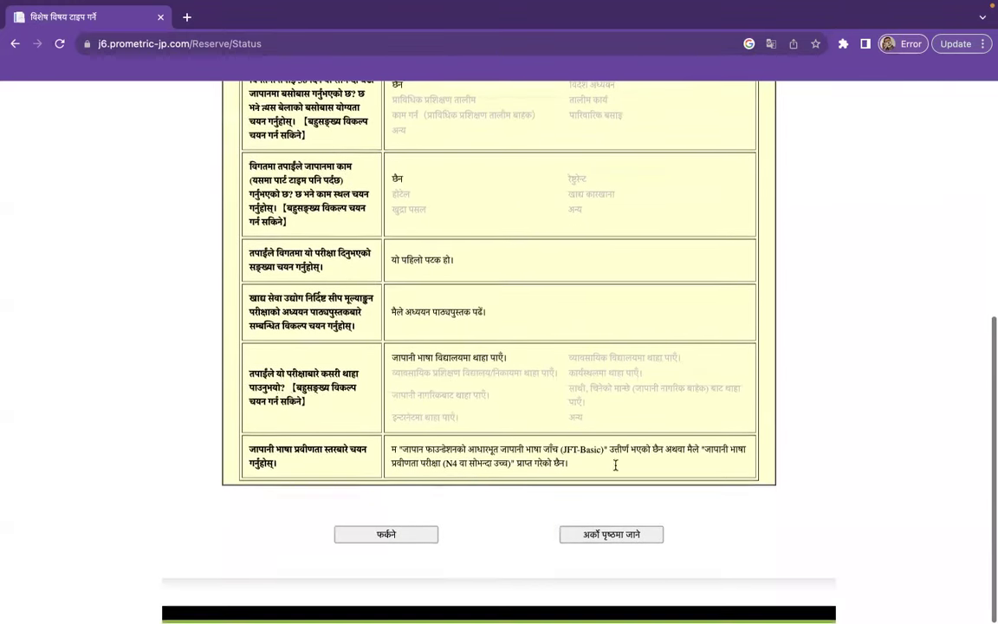
click(612, 538)
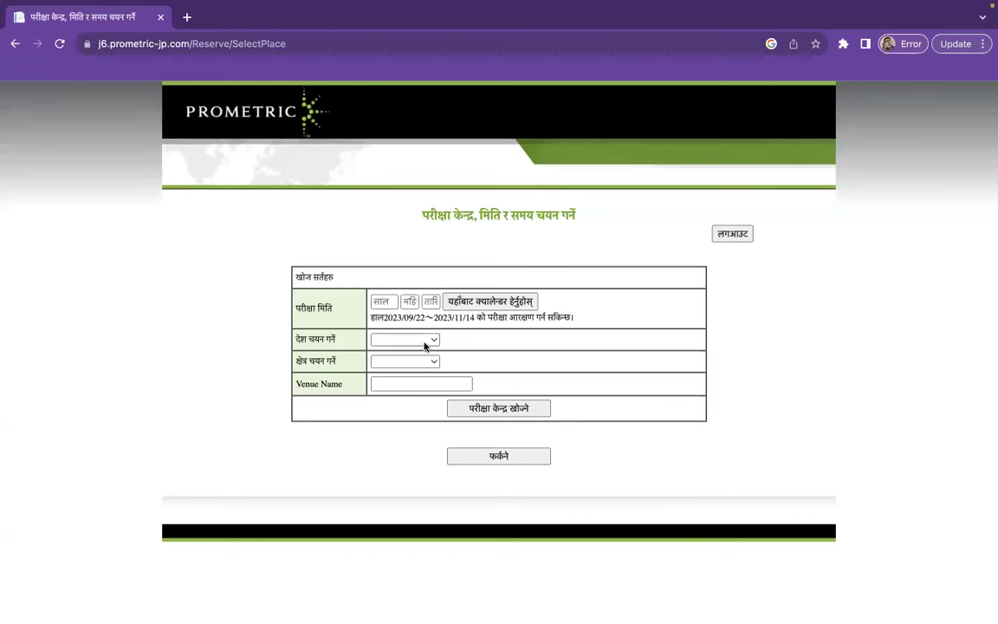
Step: Set the exam date to 16 October 2023 using the calendar
click(386, 300)
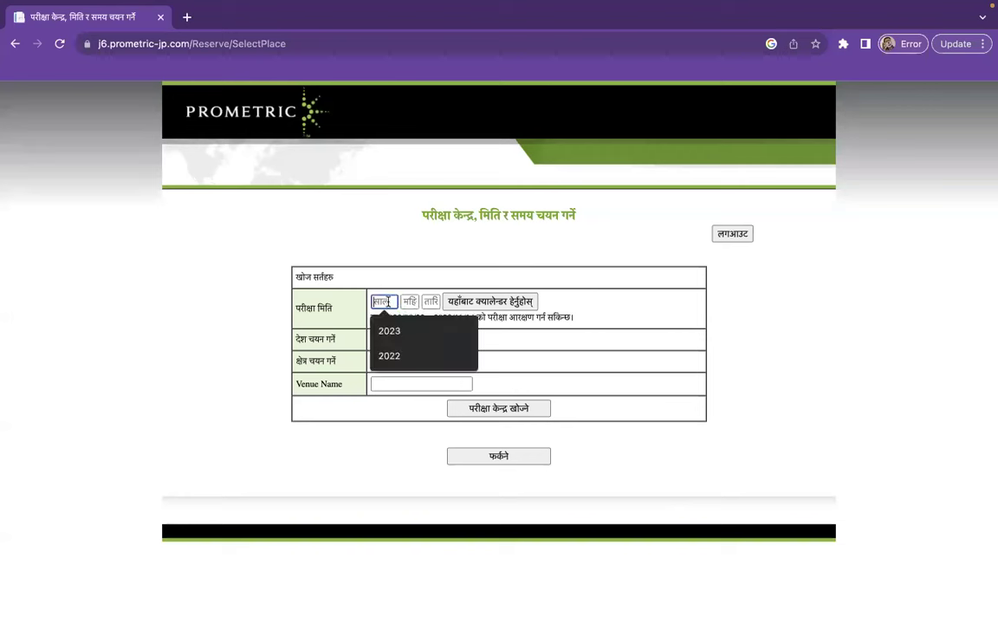
click(493, 302)
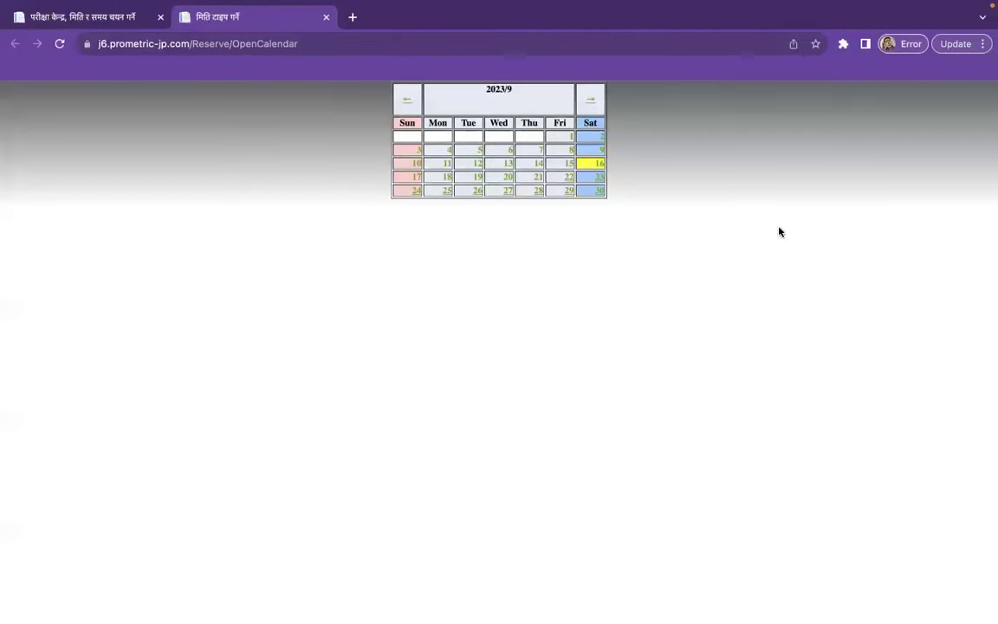
click(591, 100)
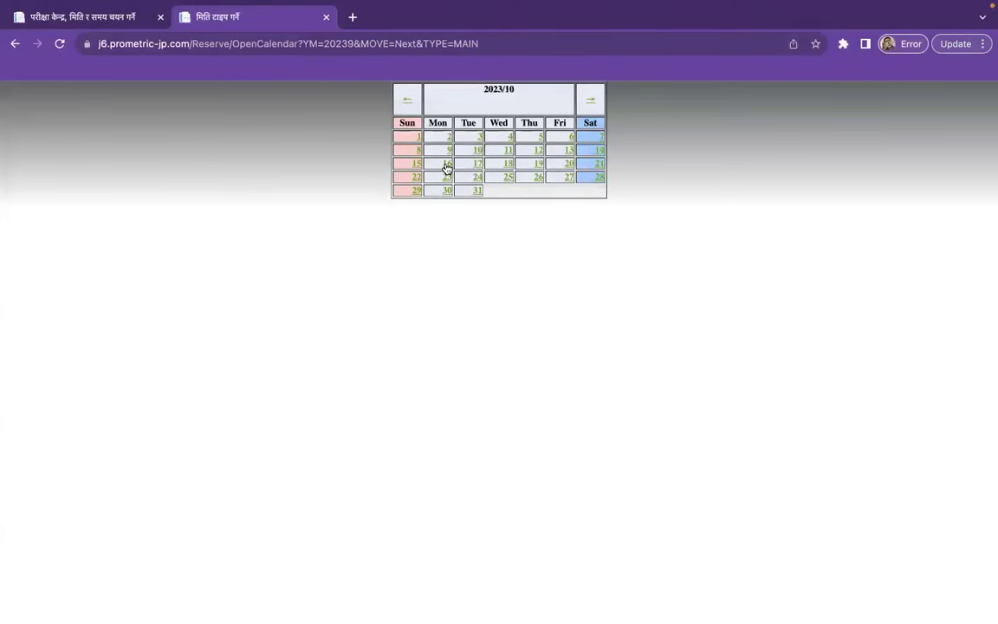
click(442, 165)
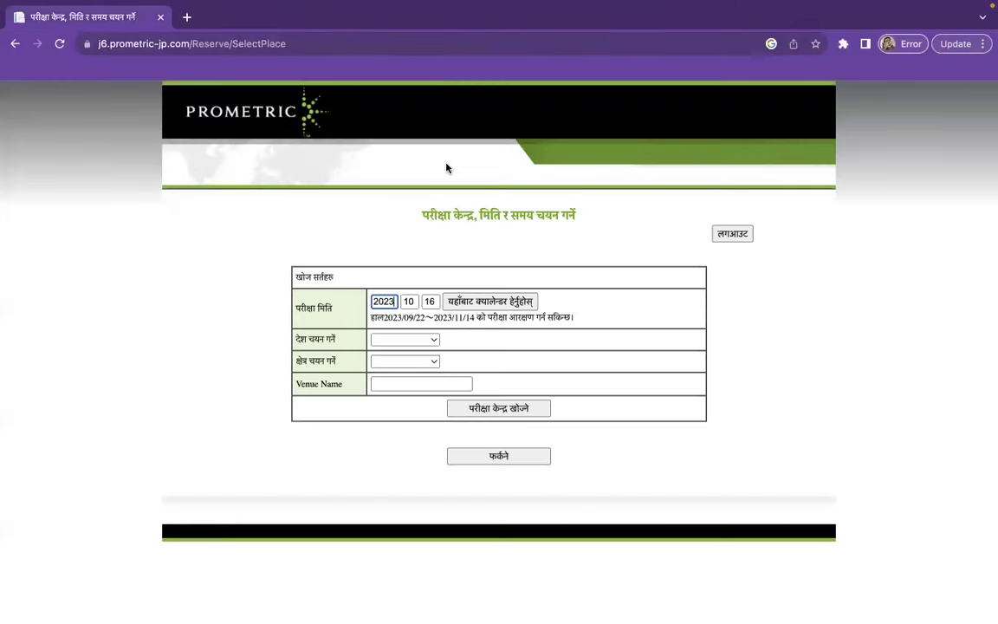
Step: Look through the available countries and select Sri Lanka for the test centre search
click(397, 340)
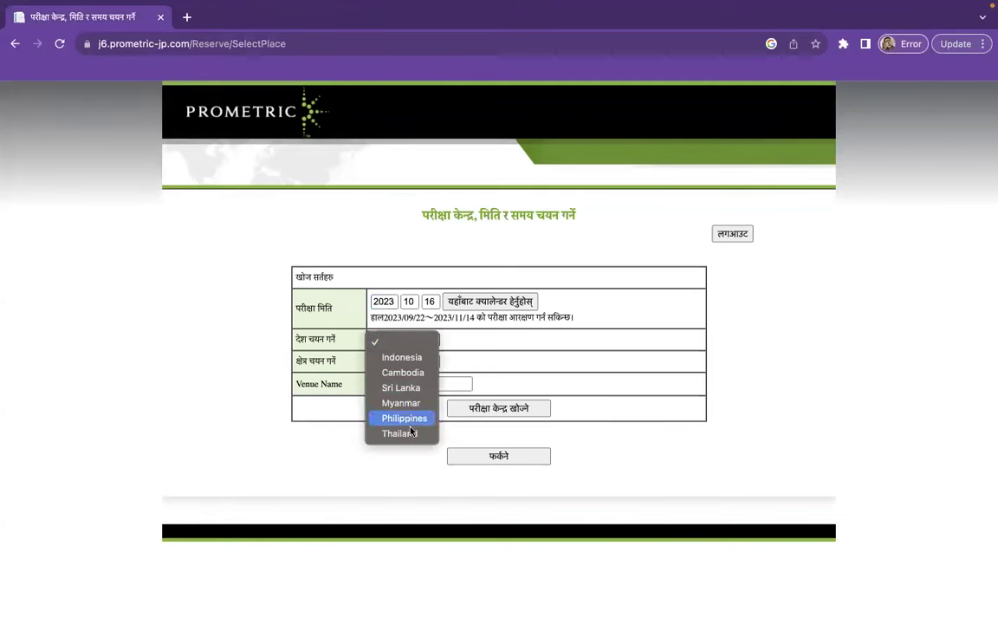
click(502, 340)
click(404, 340)
click(473, 341)
click(414, 339)
click(472, 348)
click(426, 345)
click(392, 388)
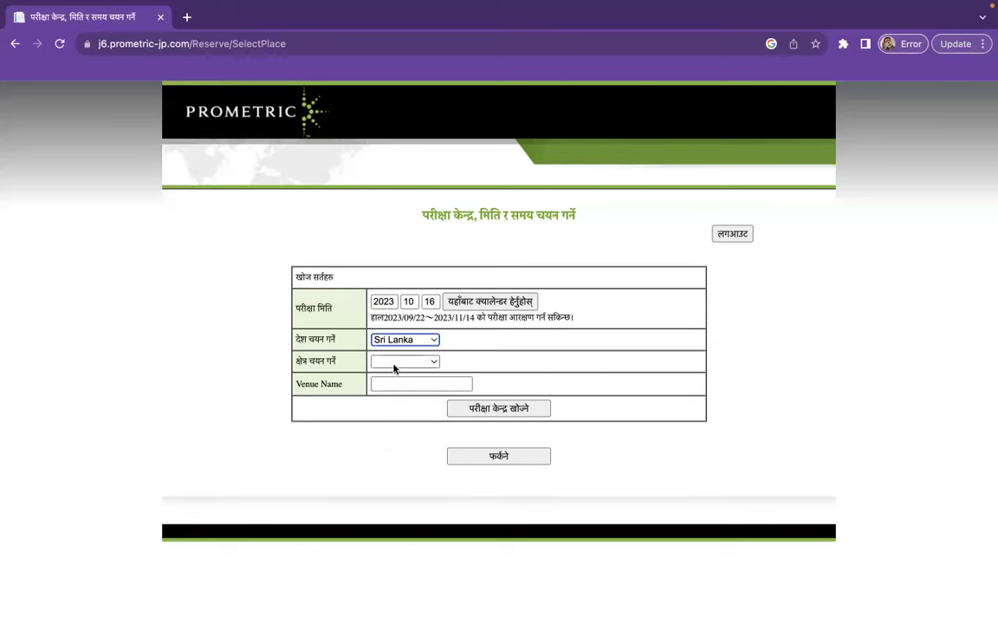
Step: Check the region options offered for Sri Lanka in the test centre search
click(394, 362)
click(466, 356)
click(418, 362)
click(409, 381)
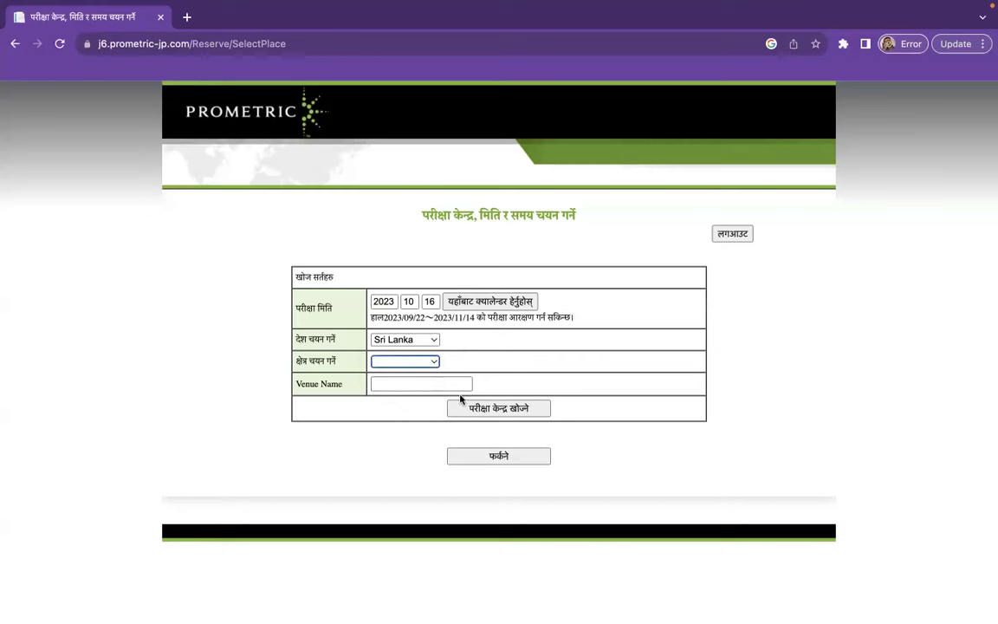
Step: Search for Sri Lanka test centres on the chosen exam date and check the country options again, keeping Sri Lanka selected
click(495, 411)
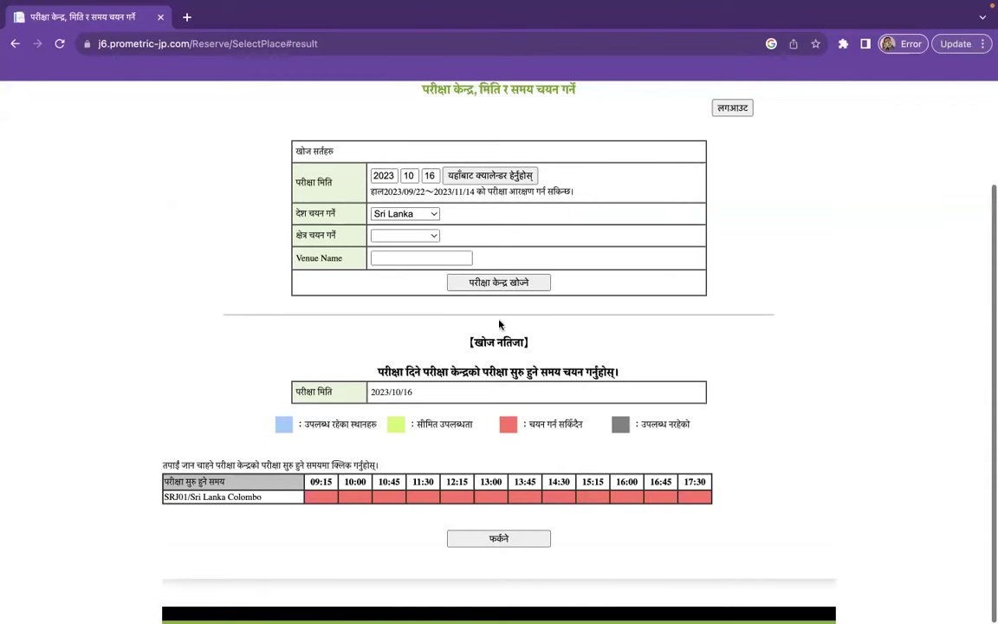
click(427, 214)
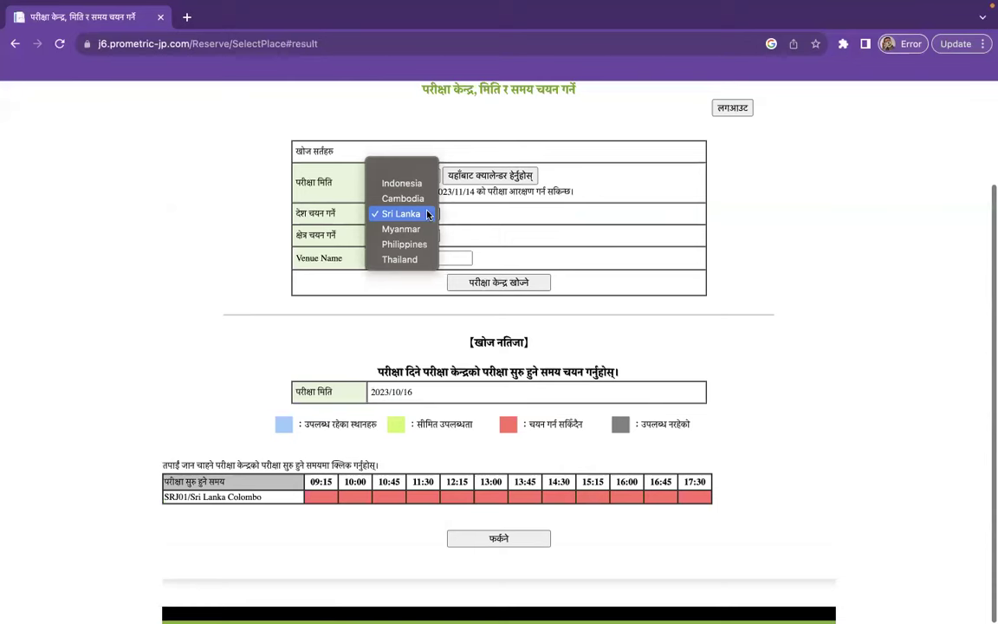
click(522, 201)
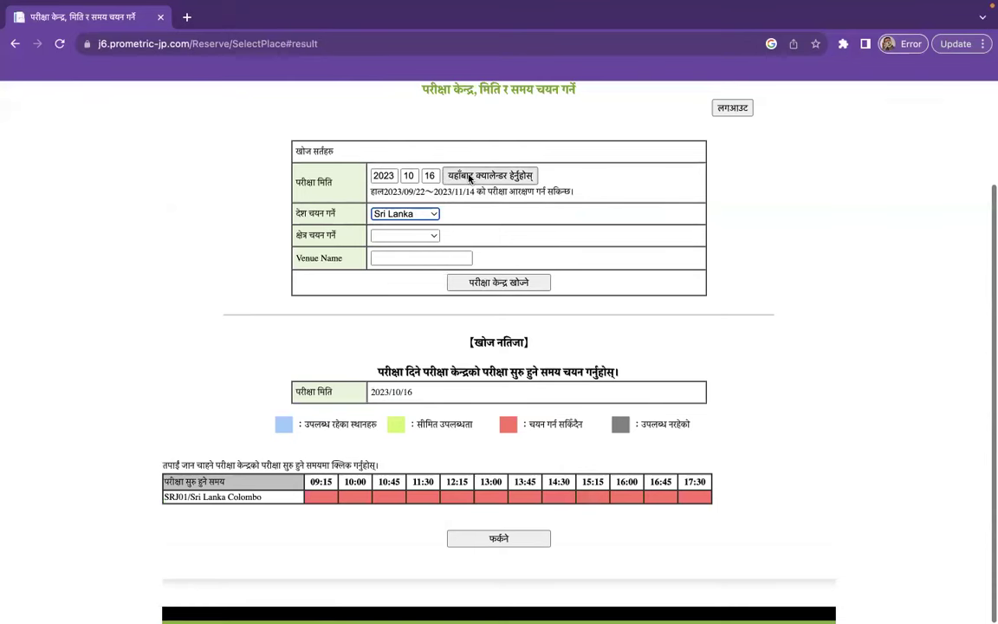
Step: Set the exam date to 17 October 2023 using the calendar and search the Sri Lanka test centres again
click(471, 177)
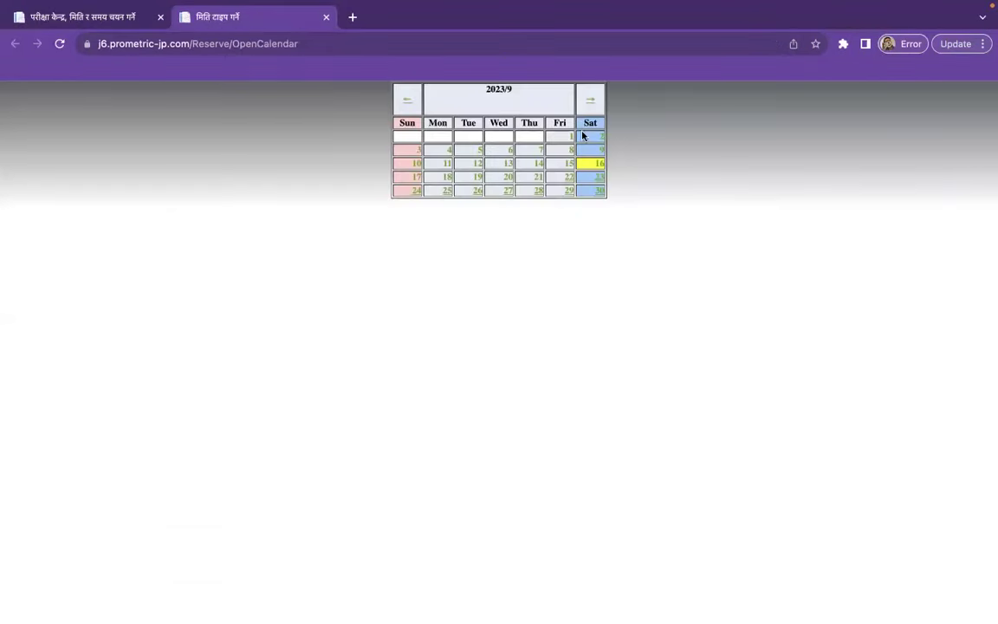
click(591, 101)
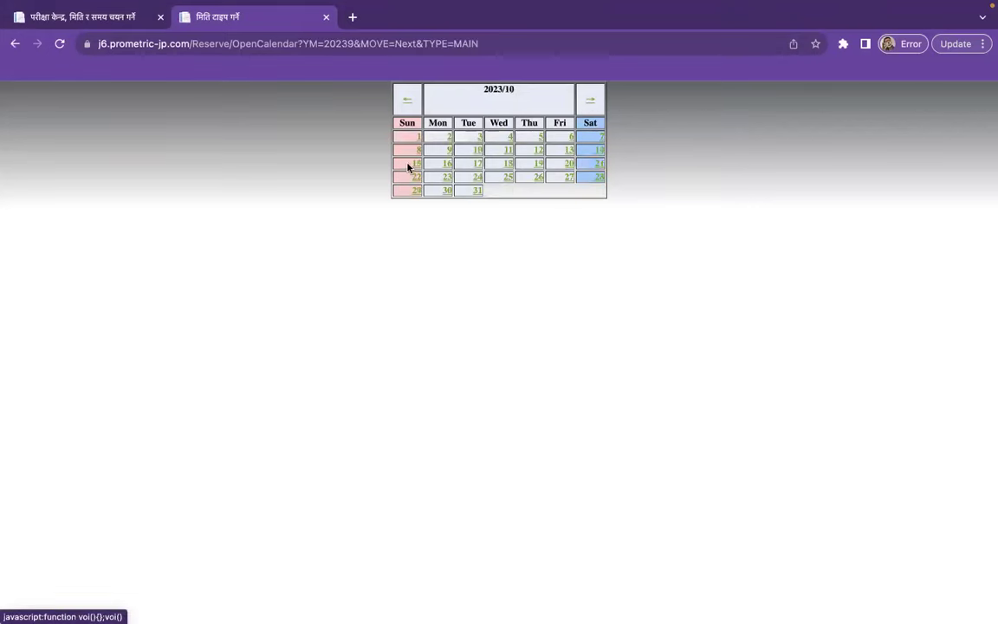
click(476, 166)
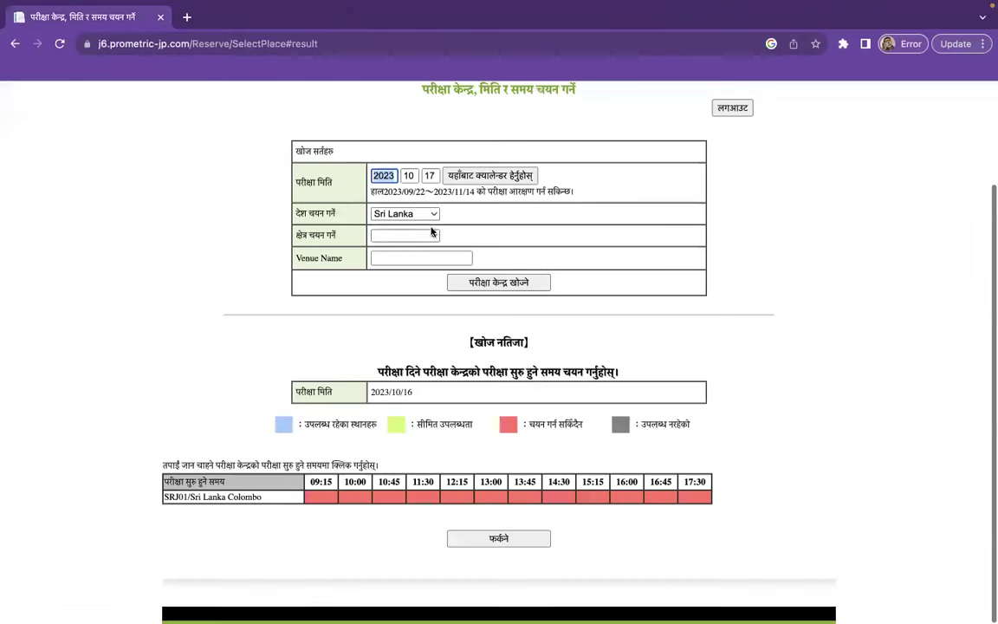
click(499, 283)
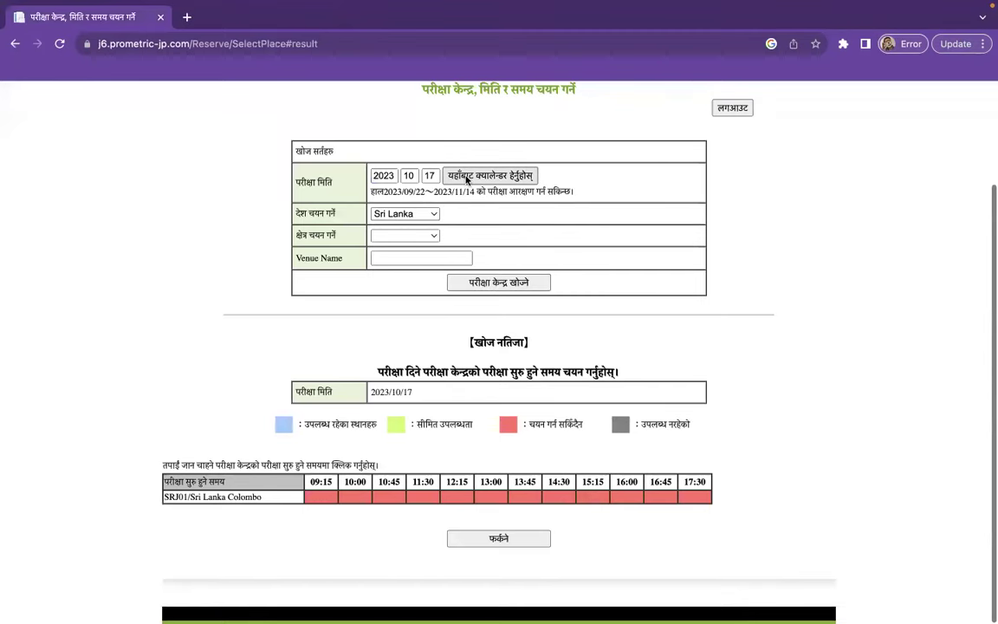
Step: Set the exam date to 18 October 2023 using the calendar and search for available Sri Lanka start times
click(467, 176)
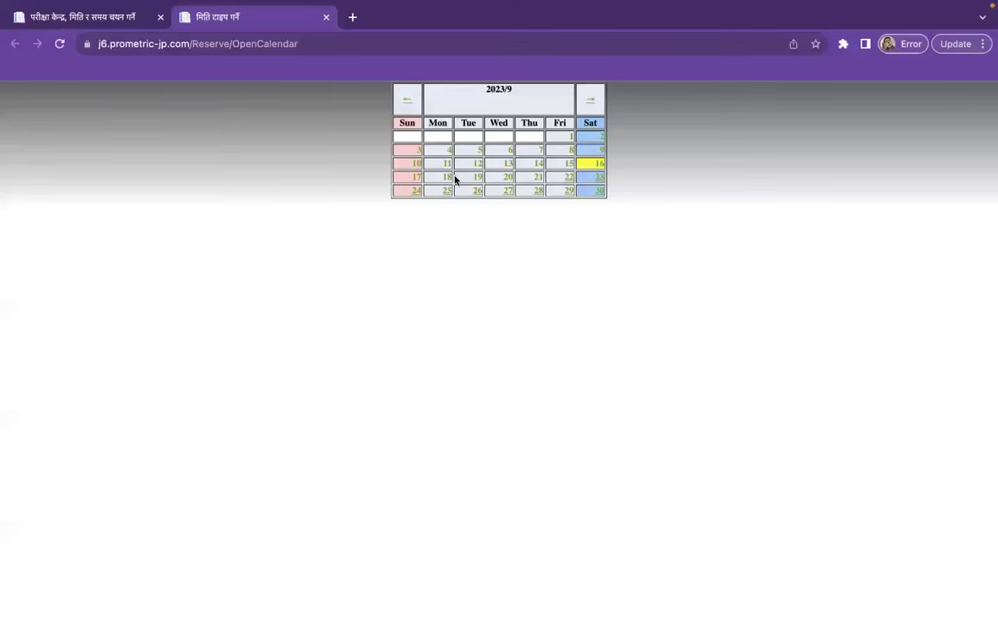
click(590, 100)
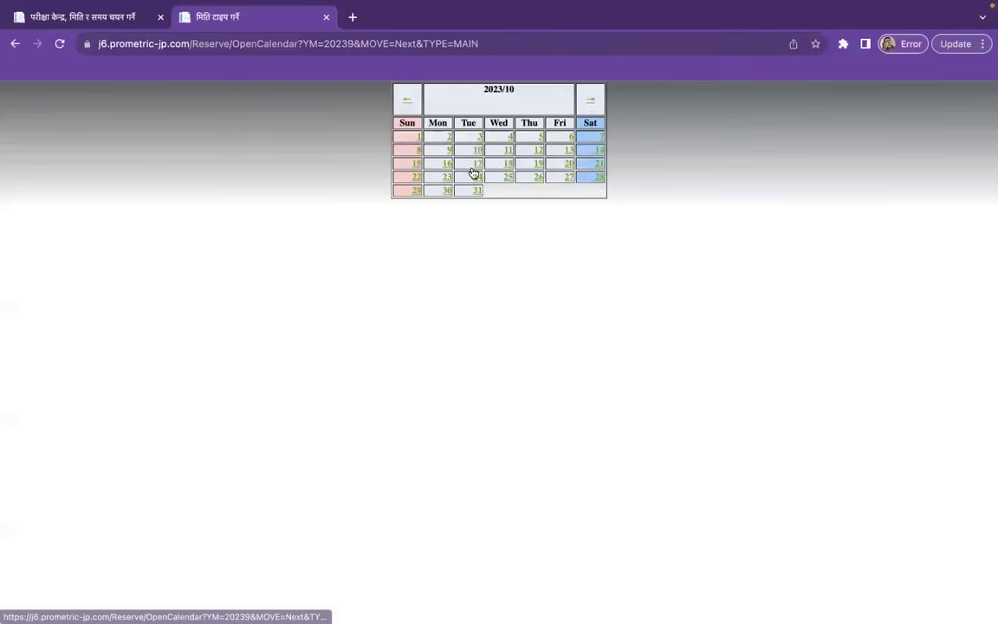
click(508, 168)
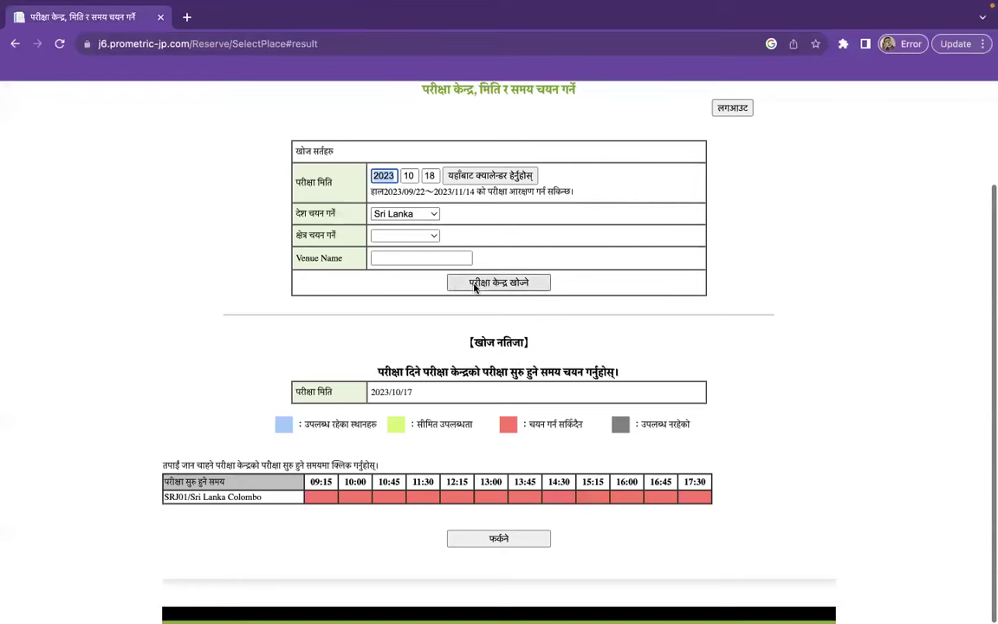
click(474, 284)
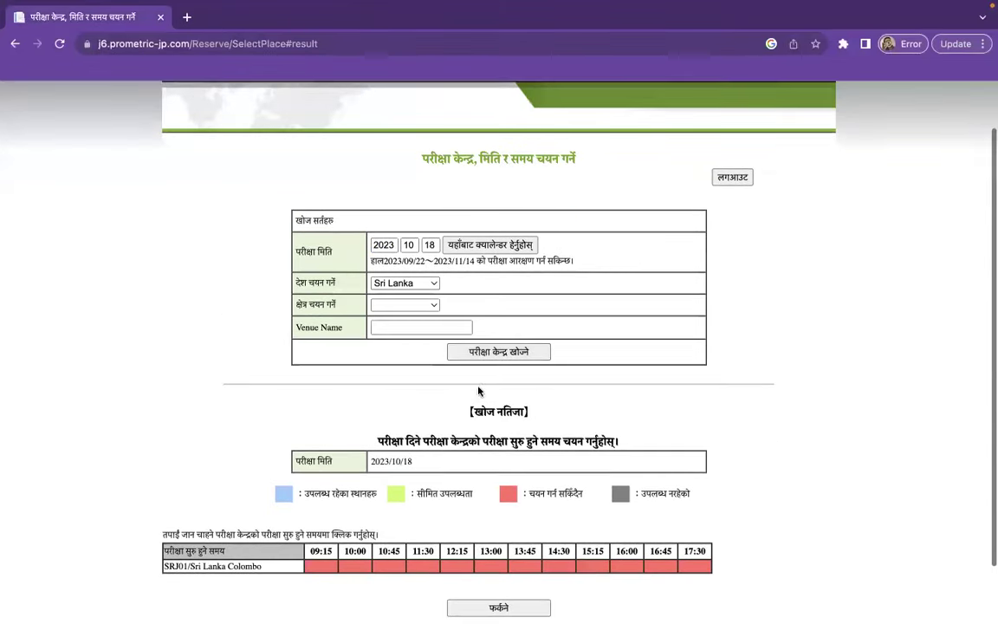
Step: Open the Prometric JFT-Basic top page in a new tab and select Nepal as the country for taking the test
click(186, 18)
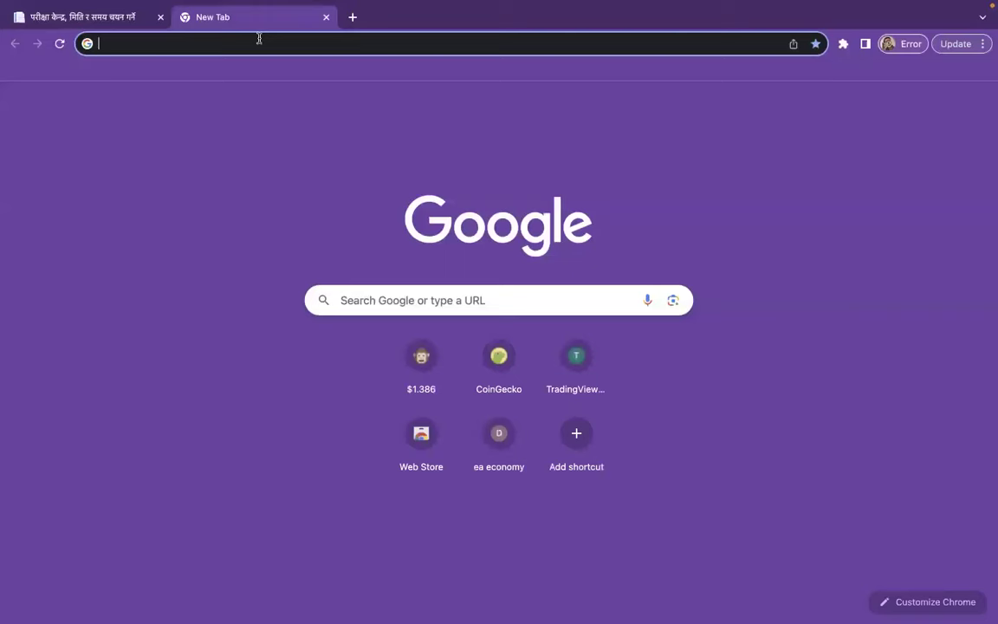
text(j)
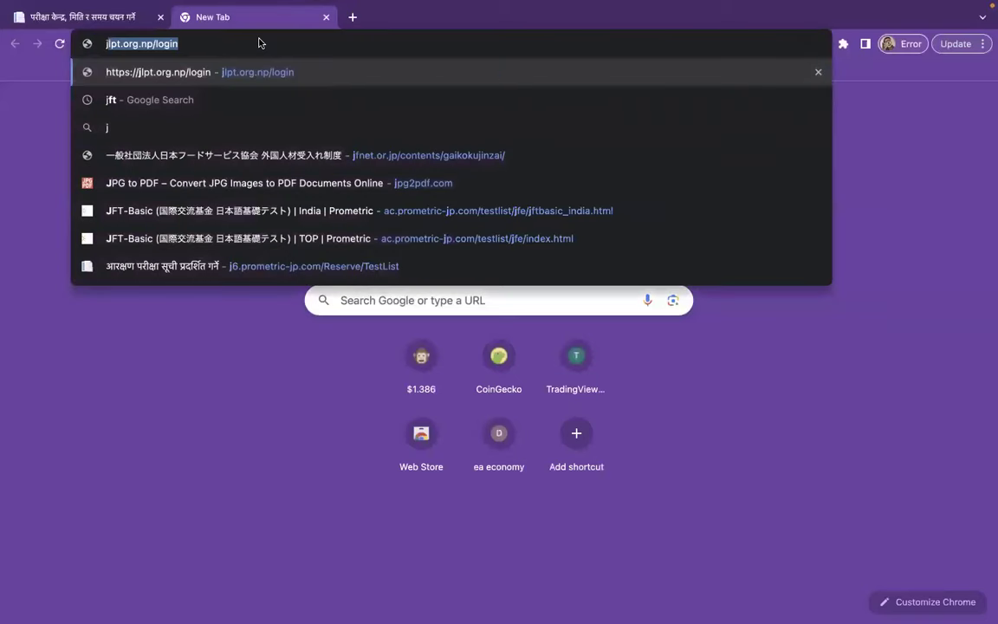
text(ft)
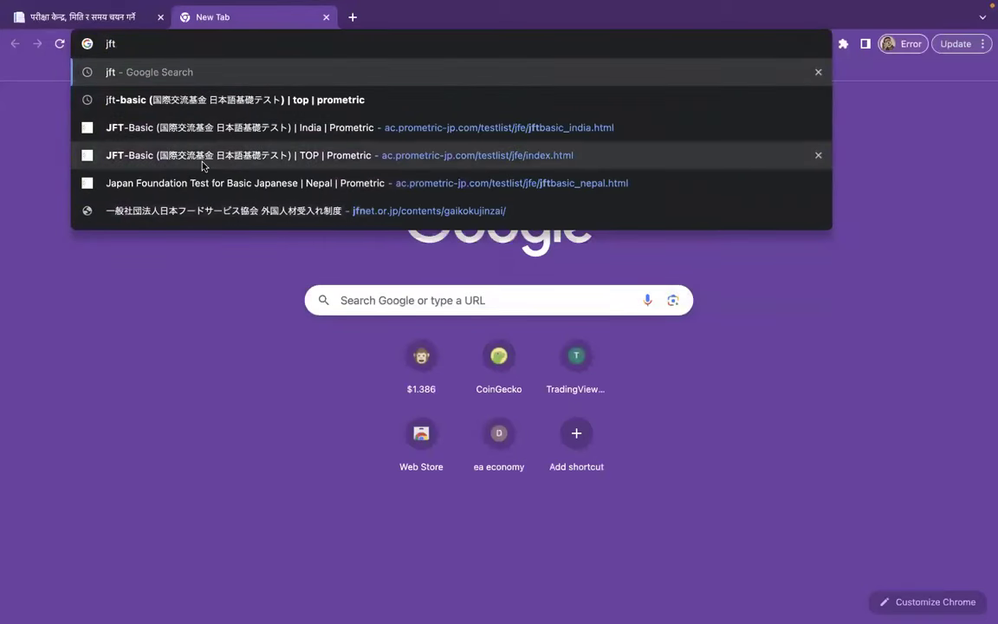
click(204, 164)
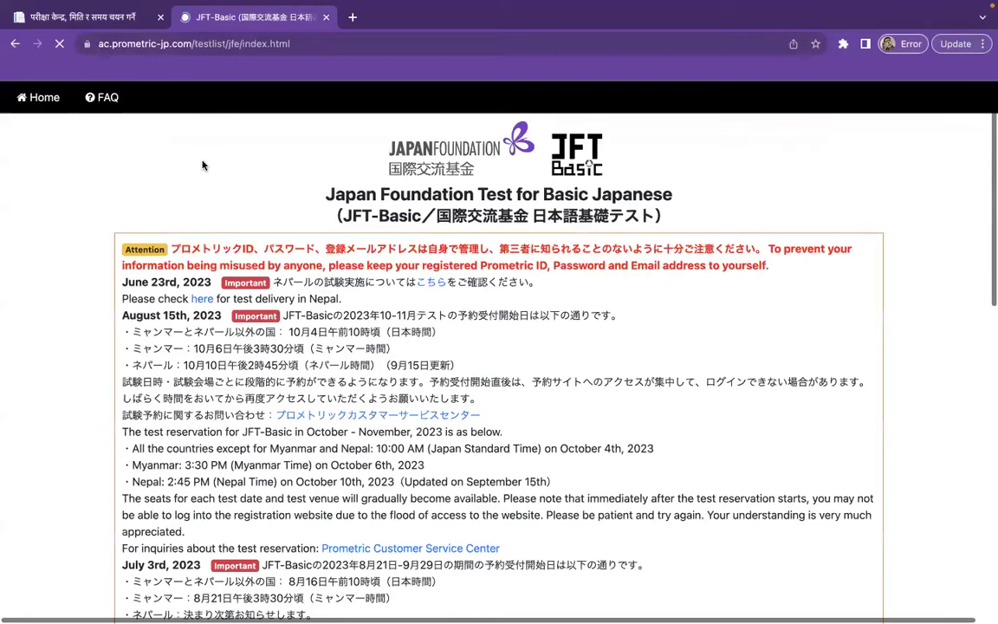
scroll(52, 206, down, 10)
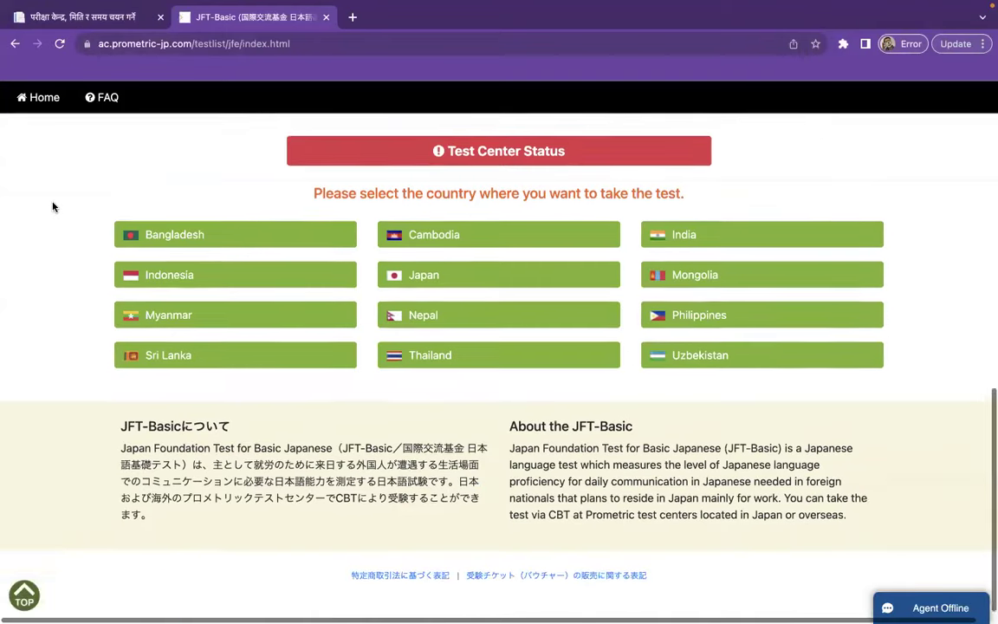
click(466, 418)
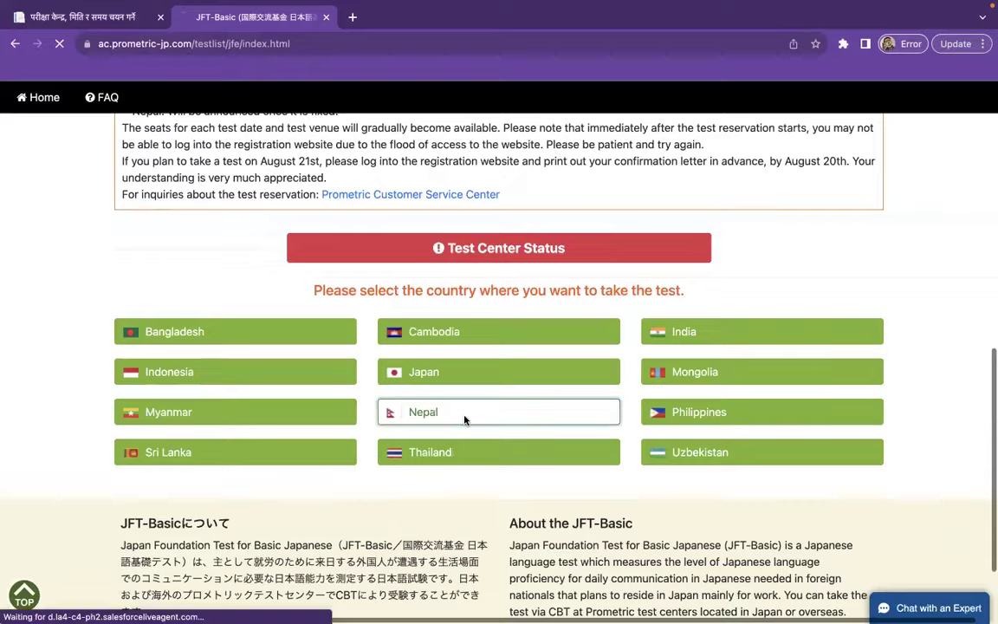
Step: Read through the Nepal JFT-Basic page, covering test details, dates, payment, reservation rules, test centre, required documents and frequently asked questions
scroll(465, 420, down, 10)
scroll(463, 421, up, 3)
scroll(464, 420, up, 1)
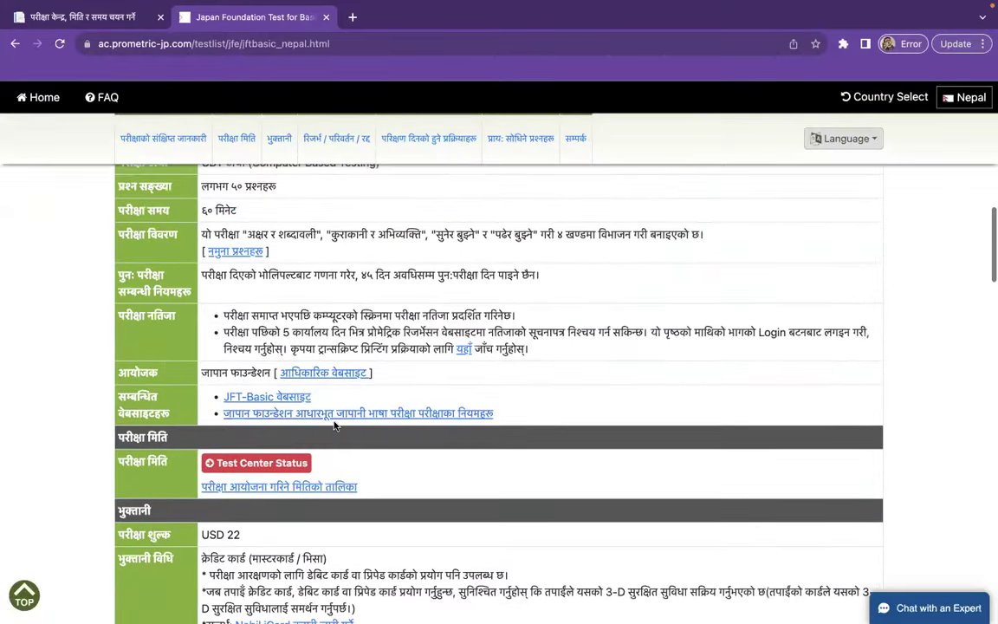
scroll(335, 424, down, 4)
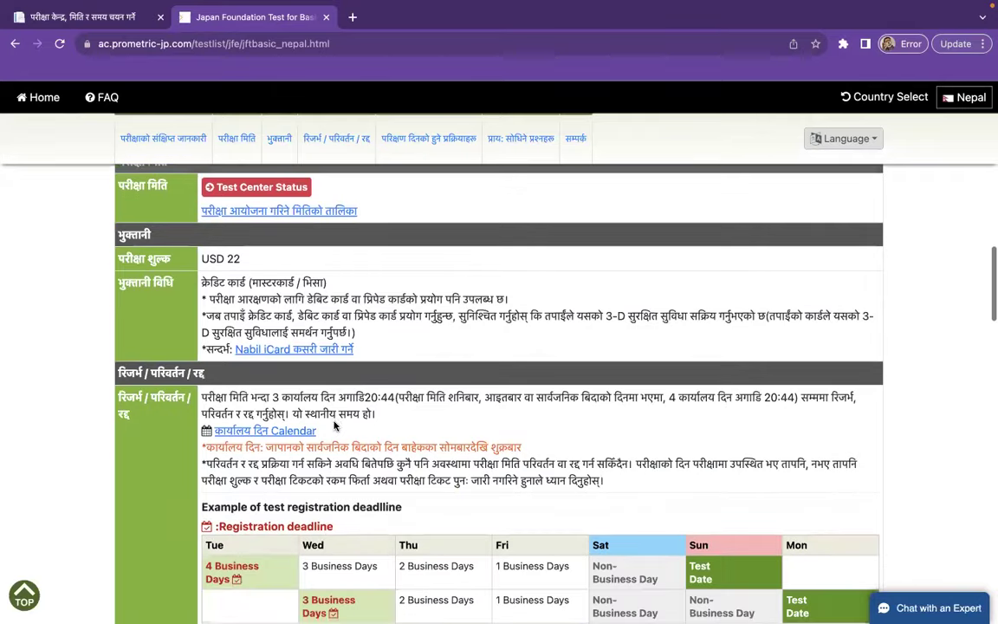
scroll(279, 444, down, 5)
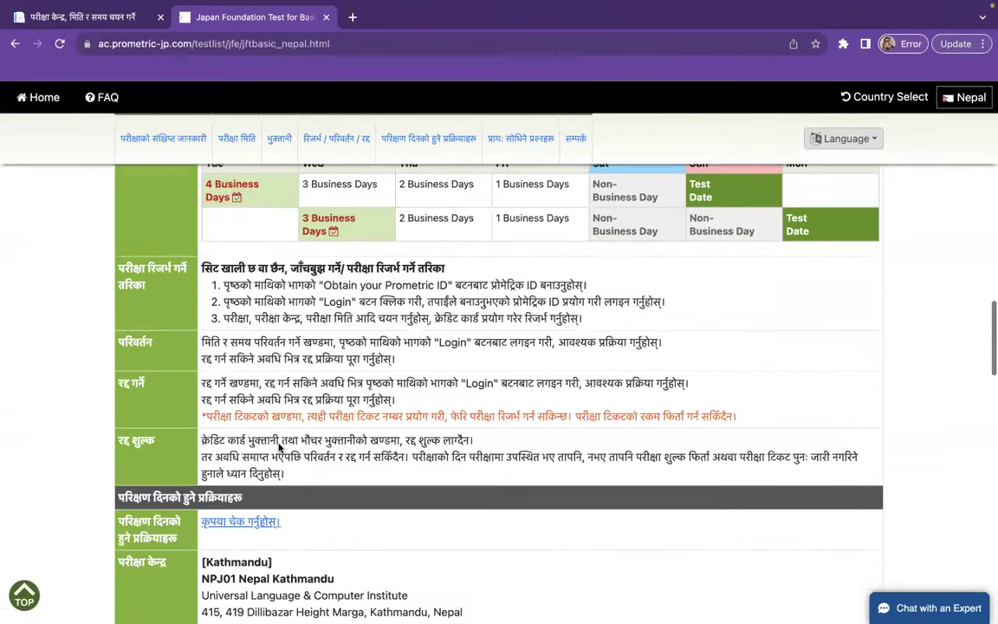
scroll(279, 446, down, 2)
scroll(277, 438, down, 12)
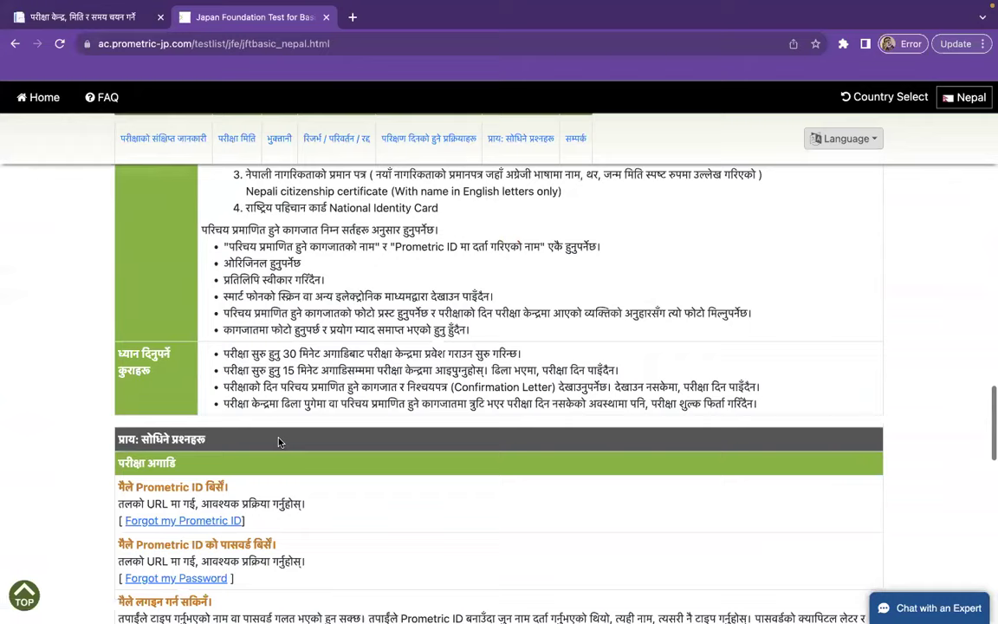
scroll(279, 440, down, 6)
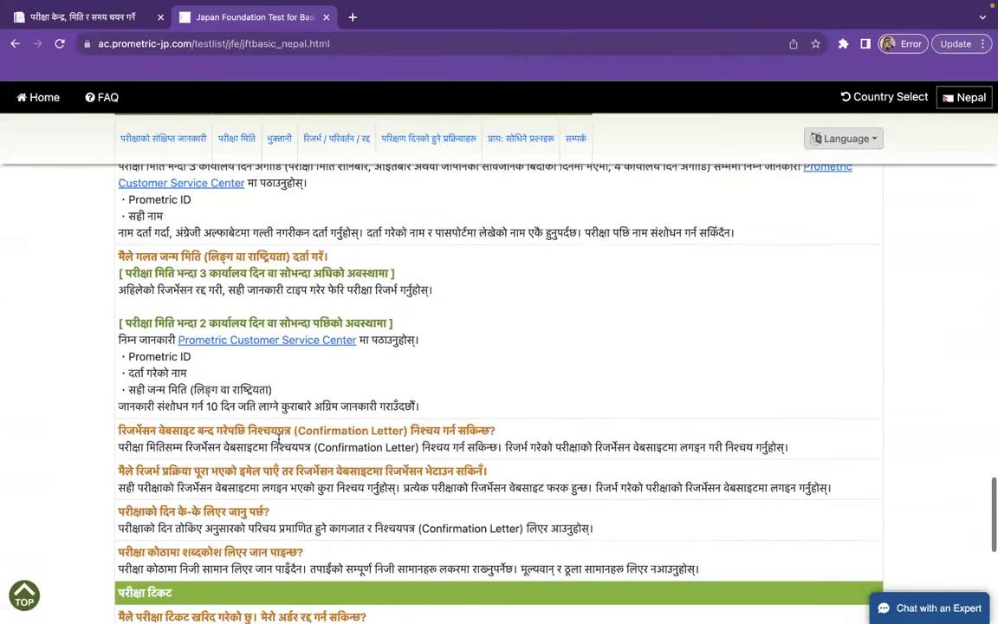
scroll(279, 438, down, 5)
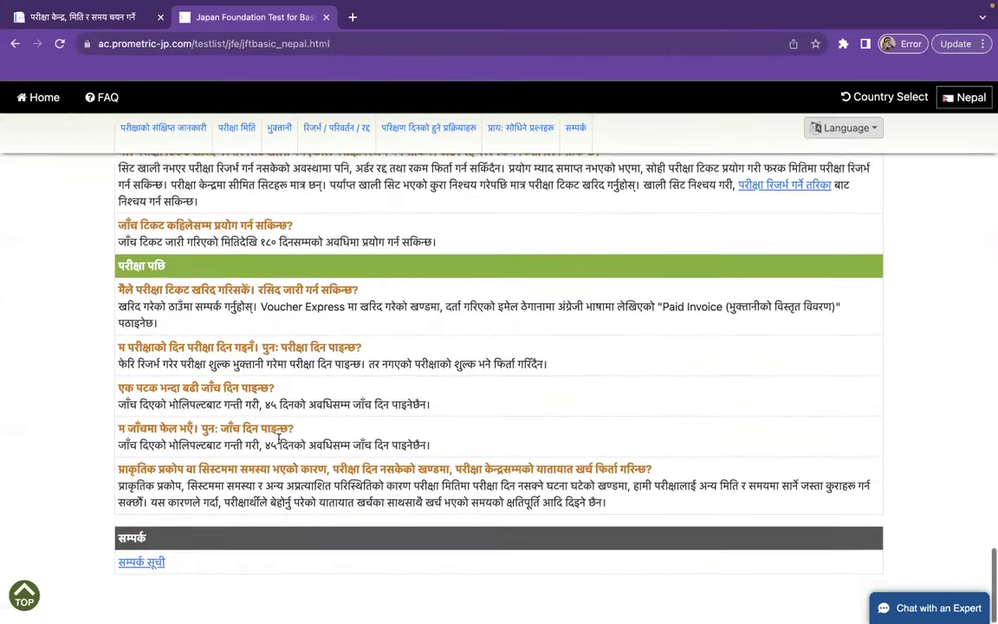
scroll(279, 440, up, 8)
scroll(279, 440, up, 12)
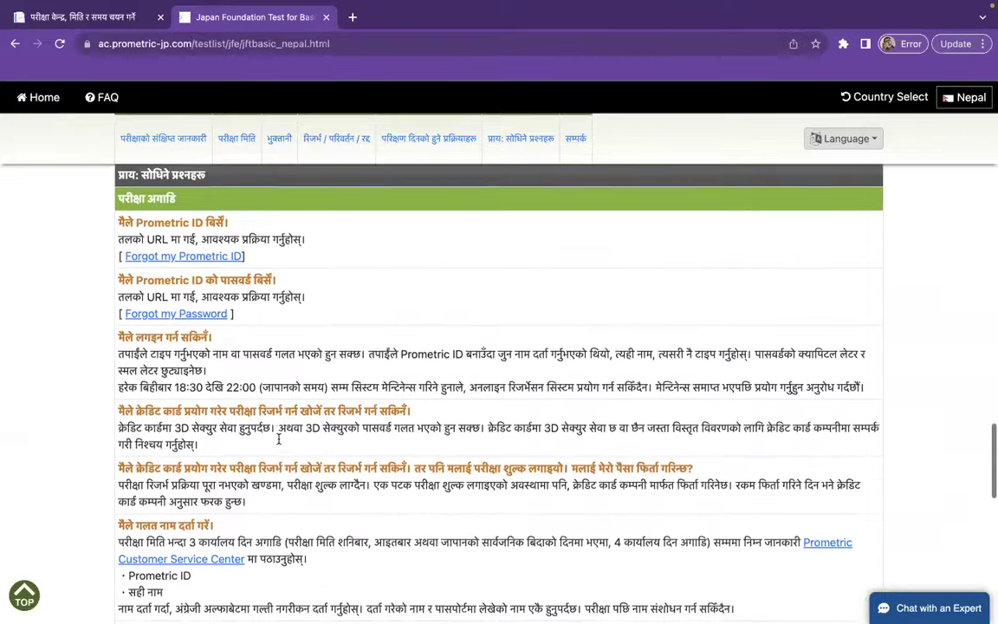
scroll(279, 440, up, 3)
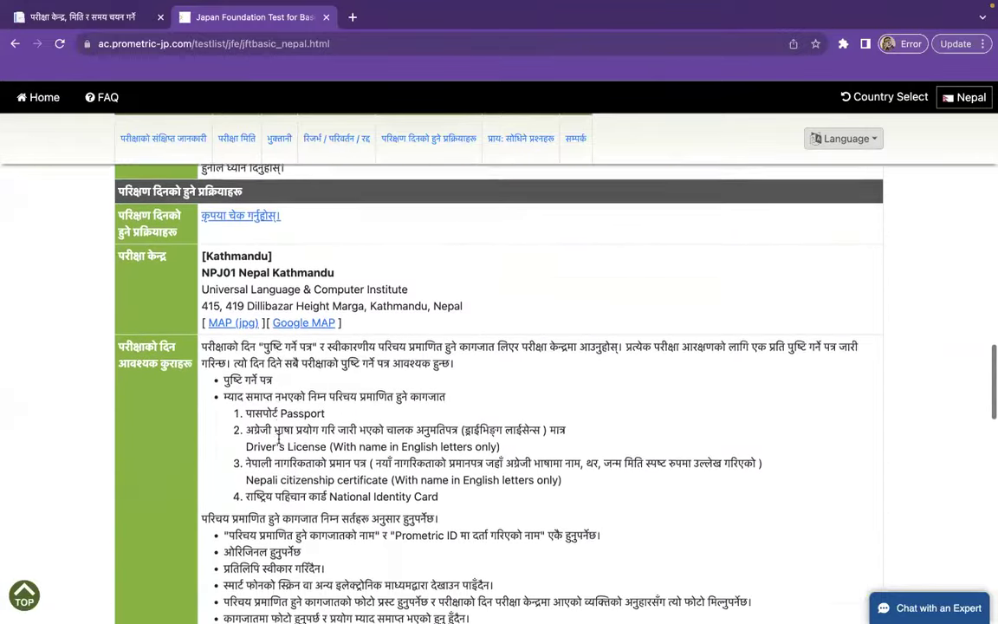
scroll(279, 440, up, 8)
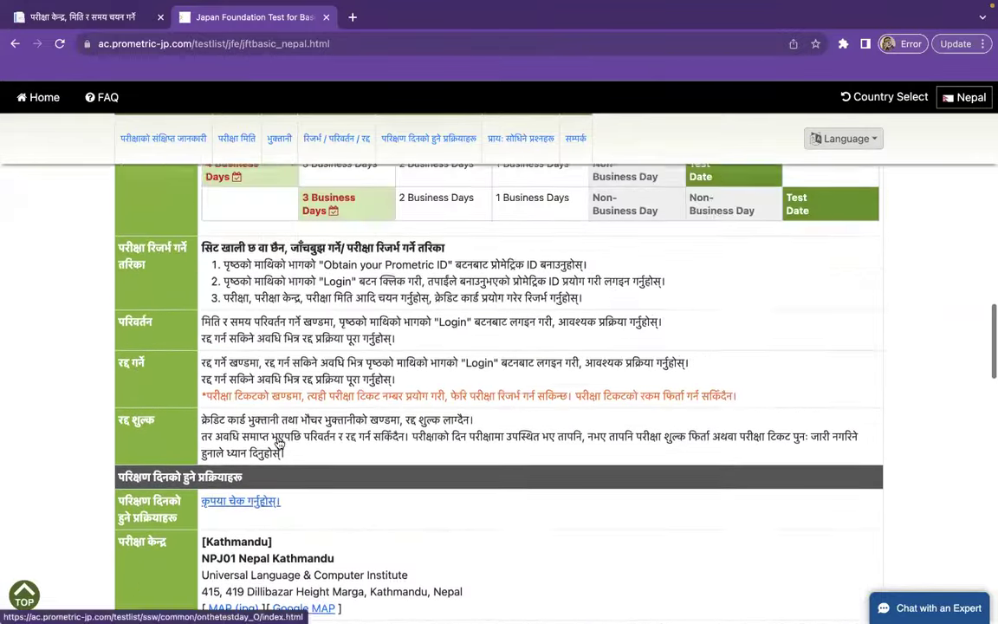
scroll(279, 442, up, 5)
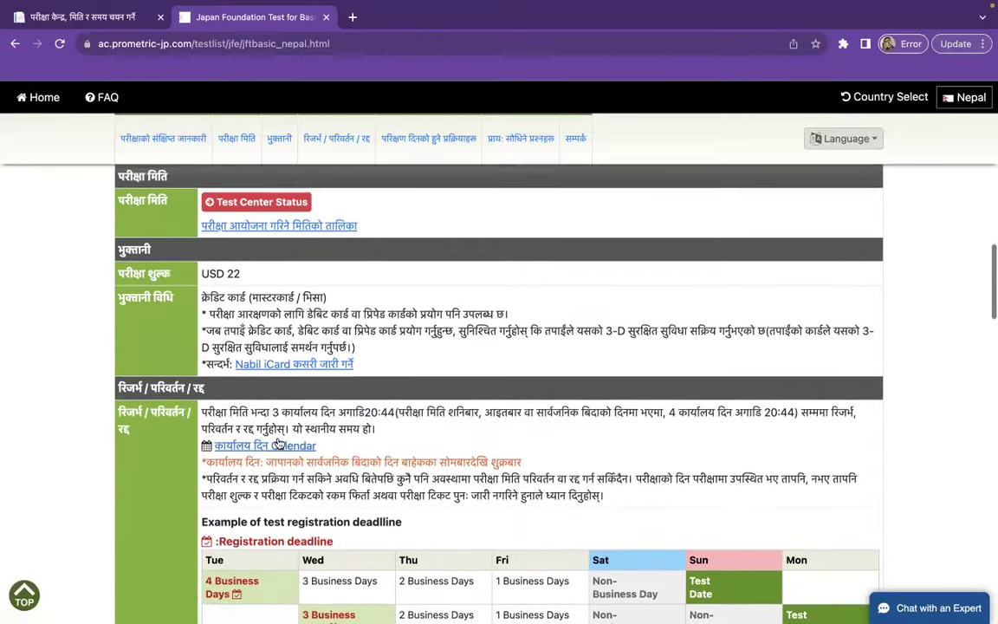
scroll(279, 443, up, 3)
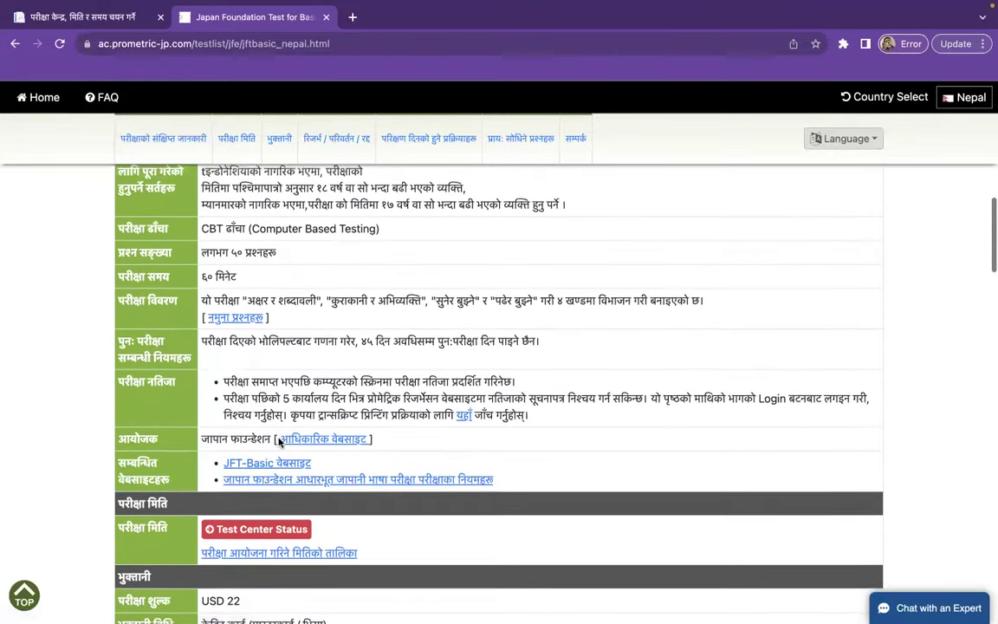
Step: Open the list of JFT-Basic test dates and examine the open days for each country's test centres from September to November
click(275, 556)
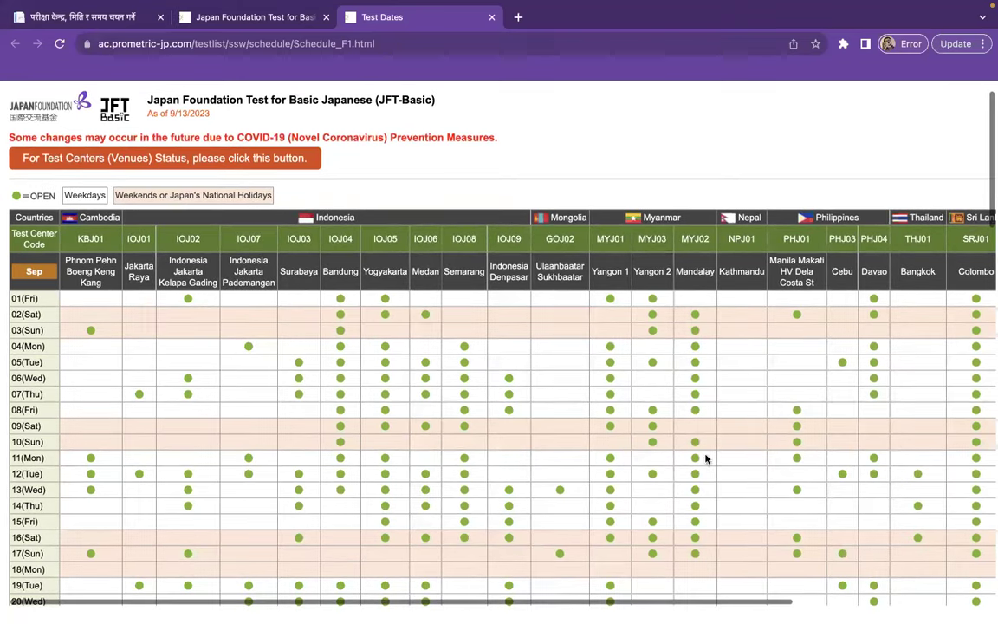
scroll(691, 425, down, 10)
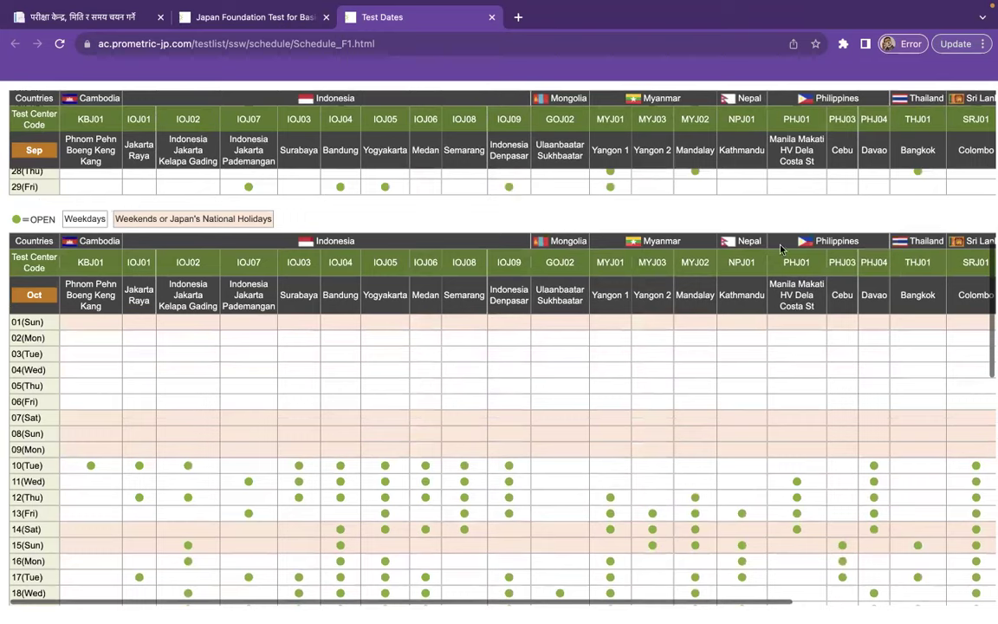
scroll(729, 341, right, 3)
scroll(728, 341, right, 1)
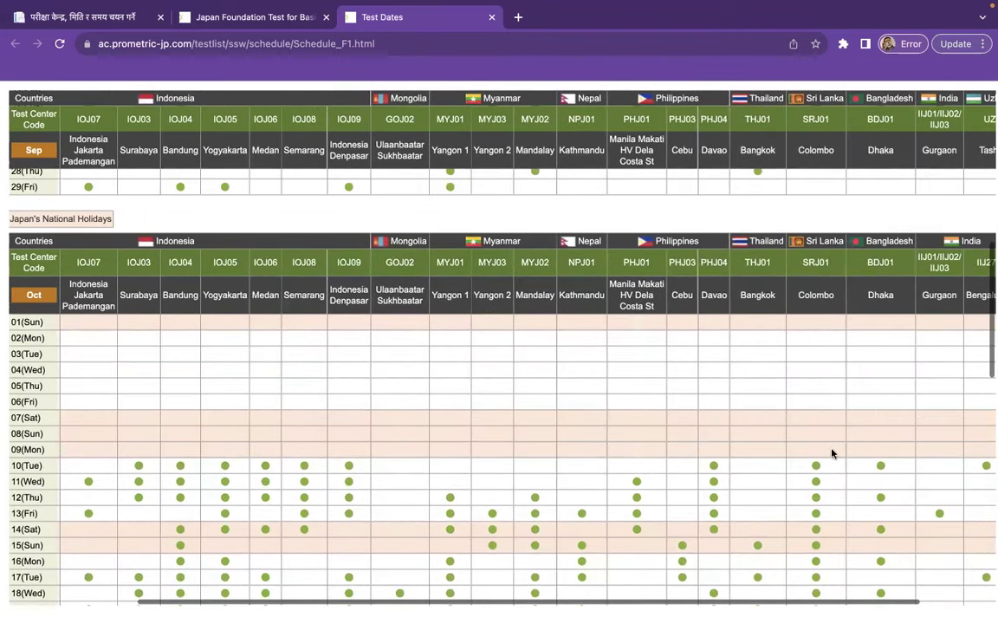
scroll(828, 453, down, 3)
scroll(828, 453, up, 3)
scroll(827, 452, down, 5)
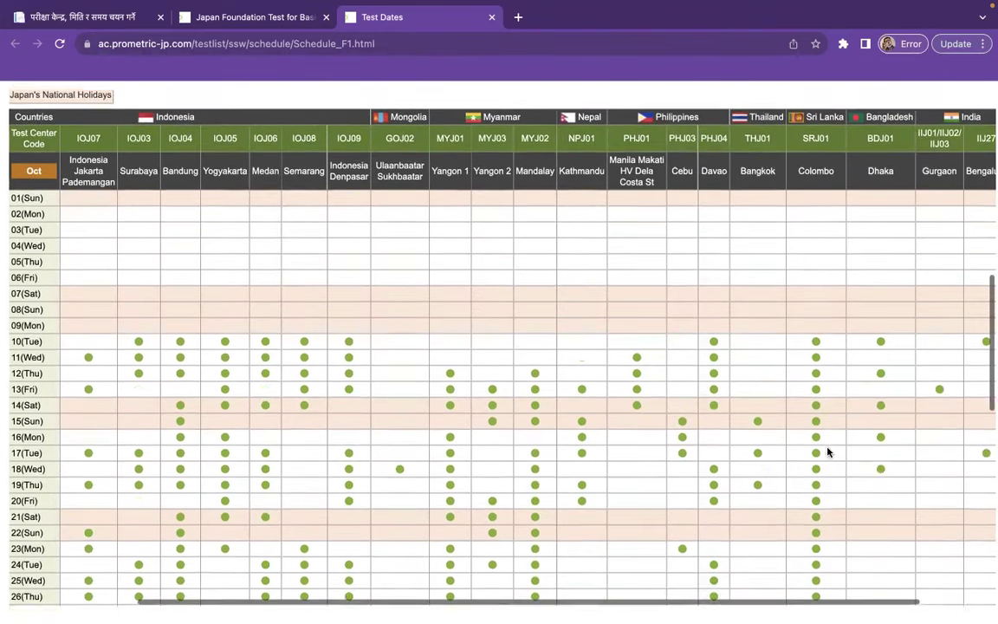
scroll(828, 452, up, 1)
scroll(827, 451, down, 5)
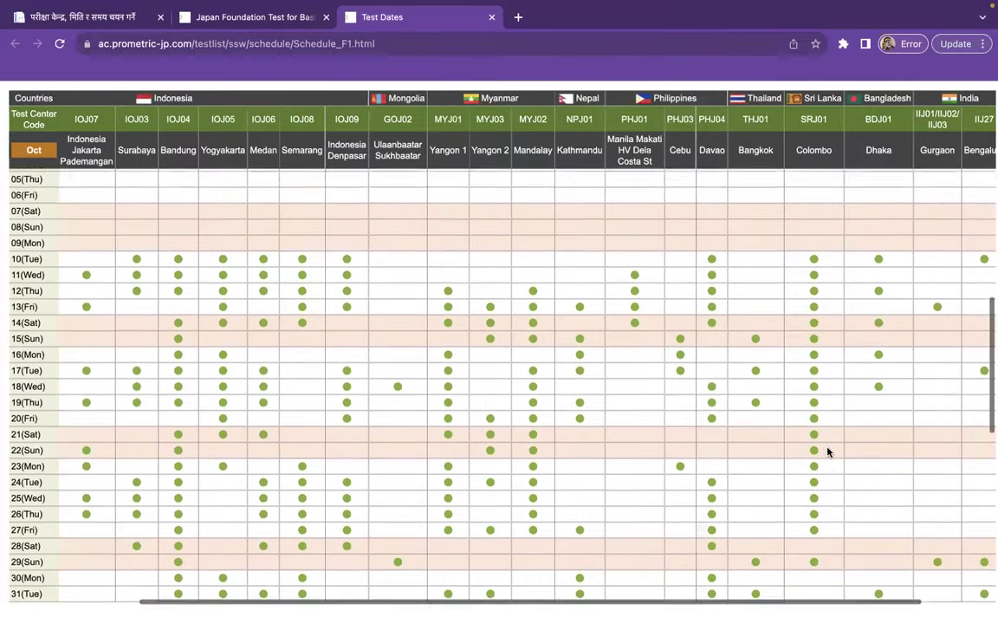
scroll(828, 447, down, 10)
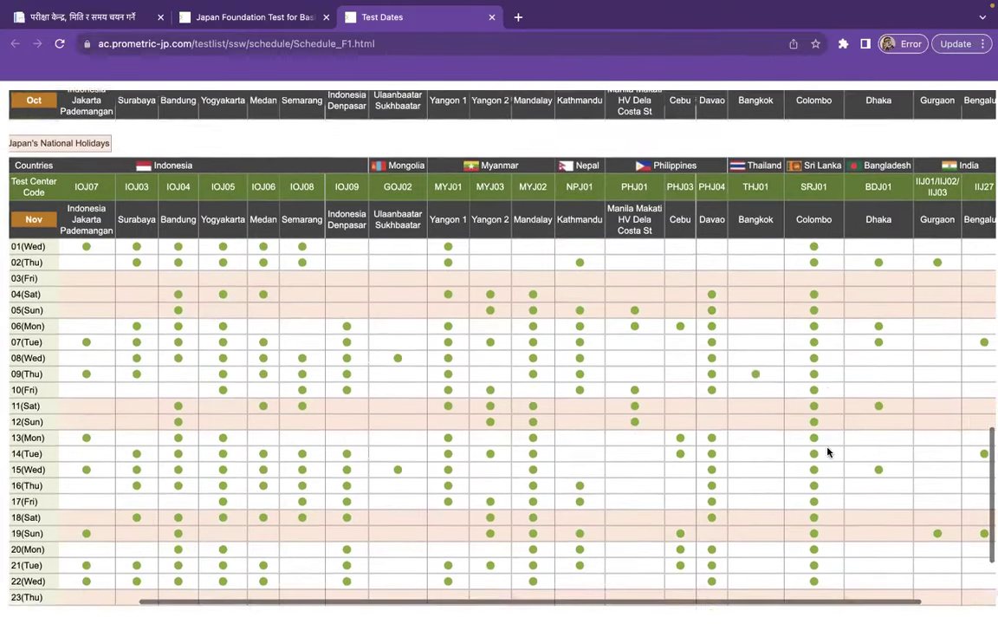
scroll(828, 451, up, 1)
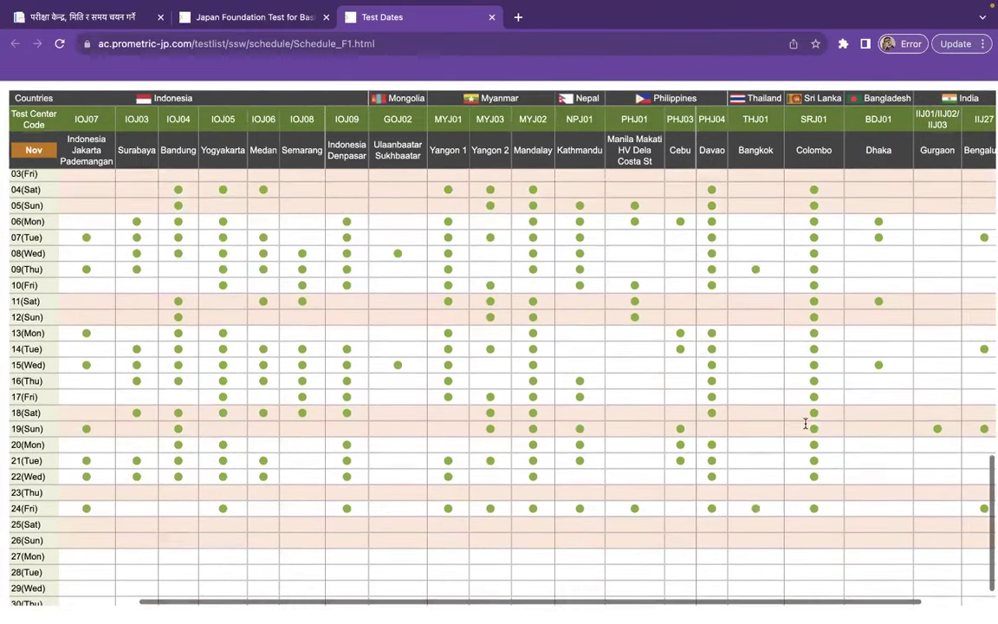
Step: Return to the reservation page, set the exam date to 24 November 2023, search for Sri Lanka start times and dismiss the alert
click(98, 15)
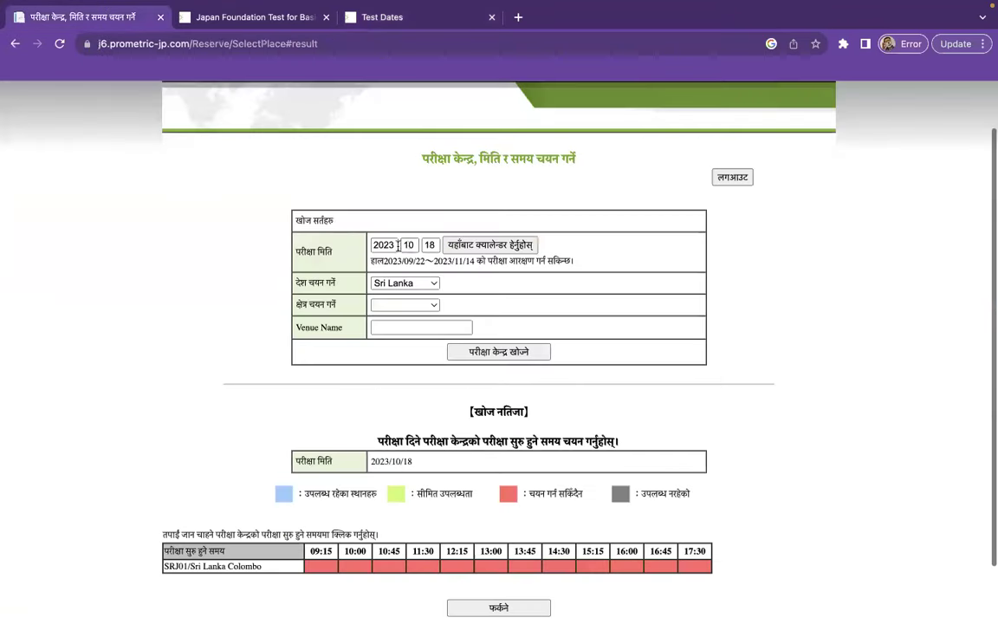
click(409, 245)
key(BackSpace)
text(1)
click(430, 246)
key(BackSpace)
text(2)
key(BackSpace)
key(BackSpace)
key(BackSpace)
click(516, 281)
click(484, 353)
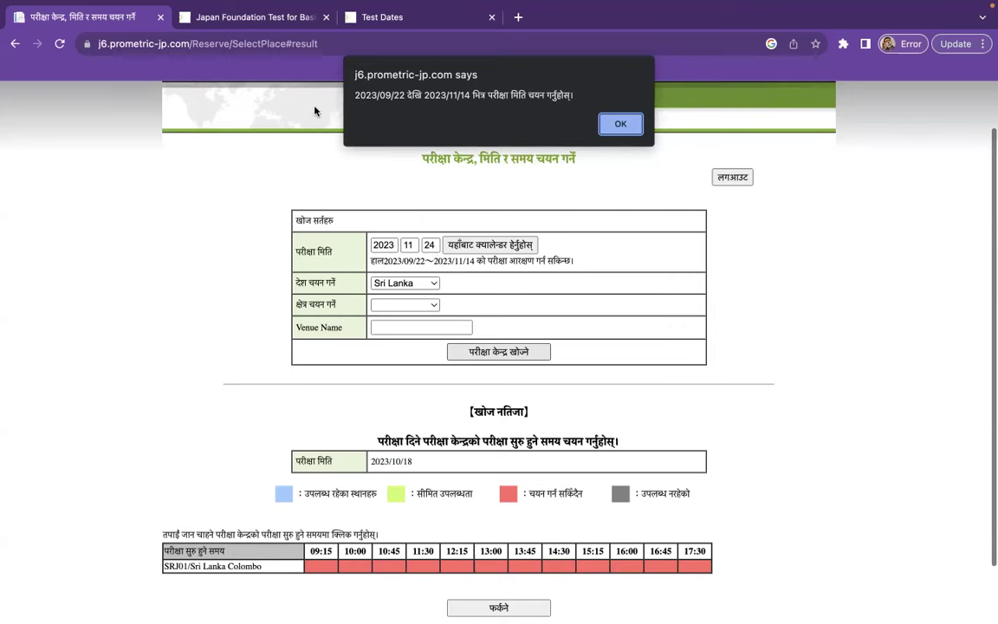
click(250, 17)
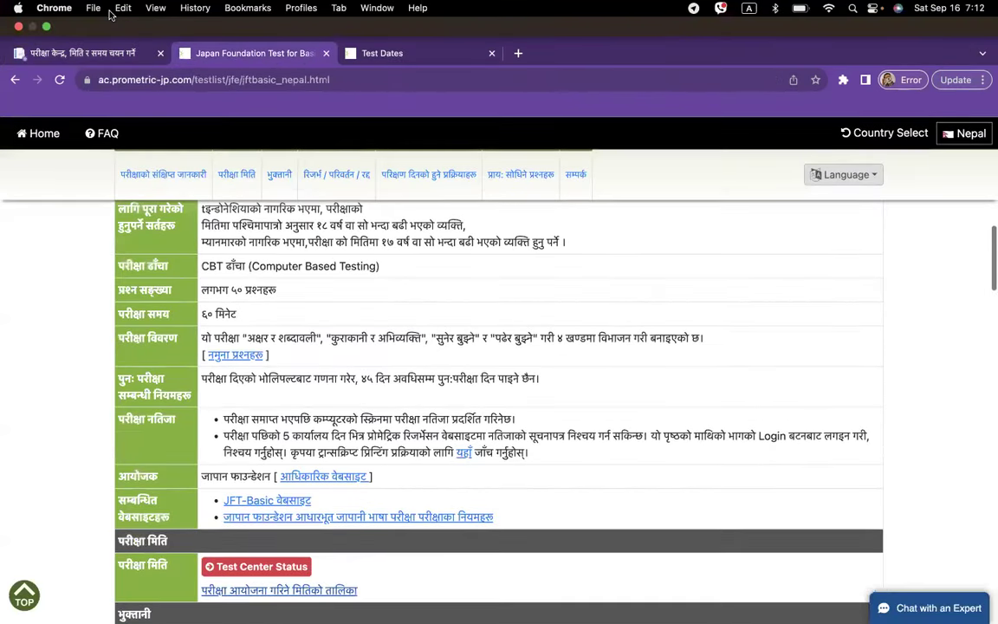
click(104, 16)
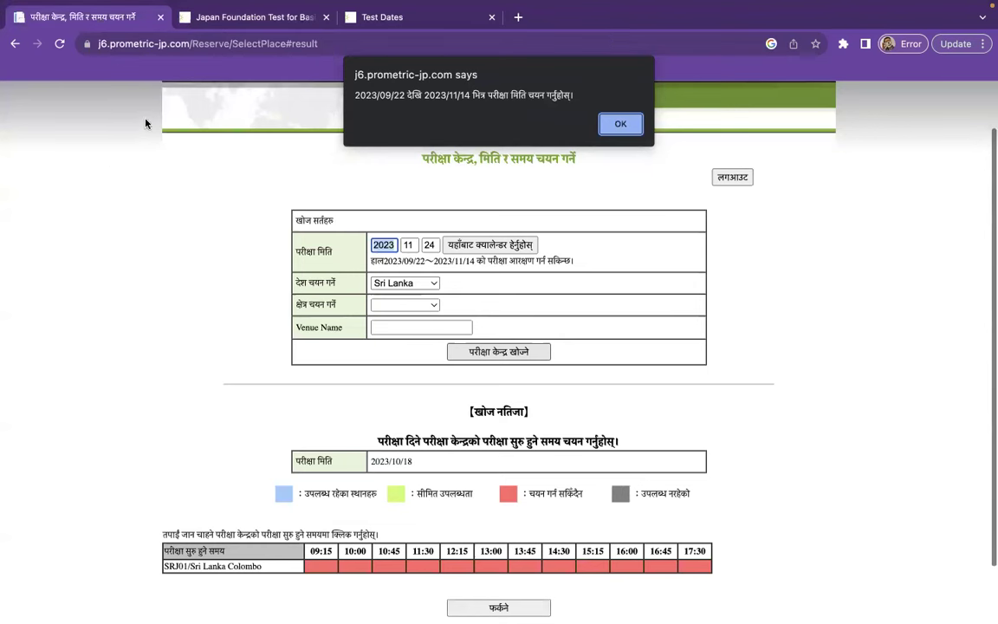
click(630, 123)
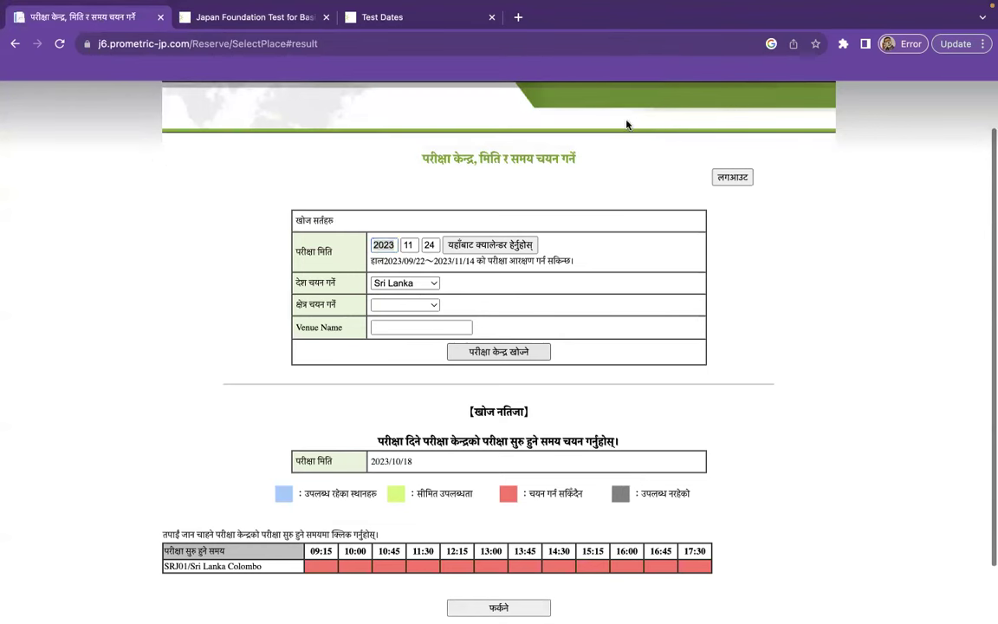
Step: Change the exam day to 14 for 14 November 2023 and search for Sri Lanka test centres
click(428, 246)
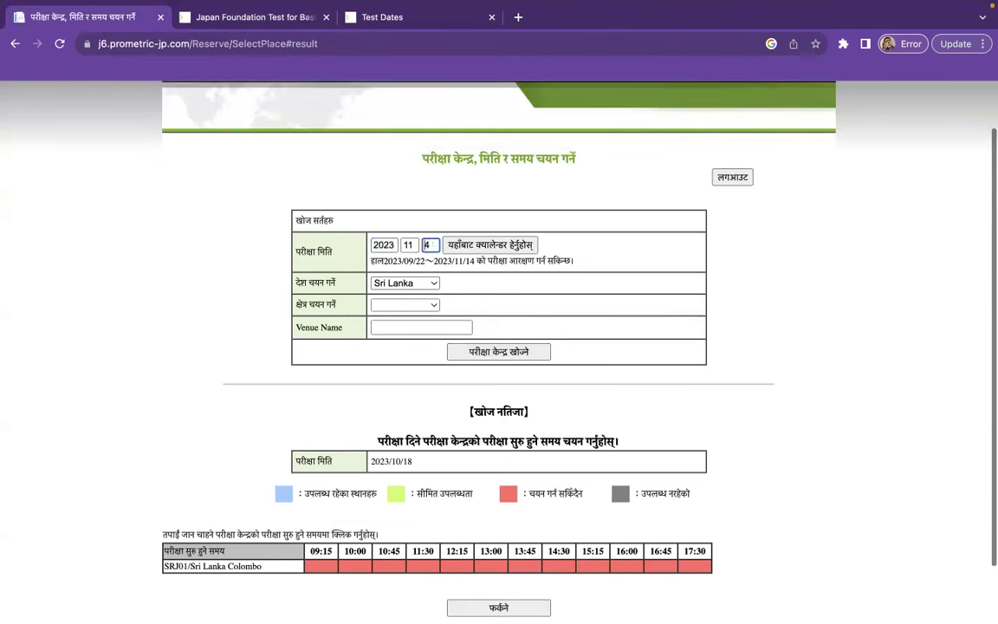
click(749, 300)
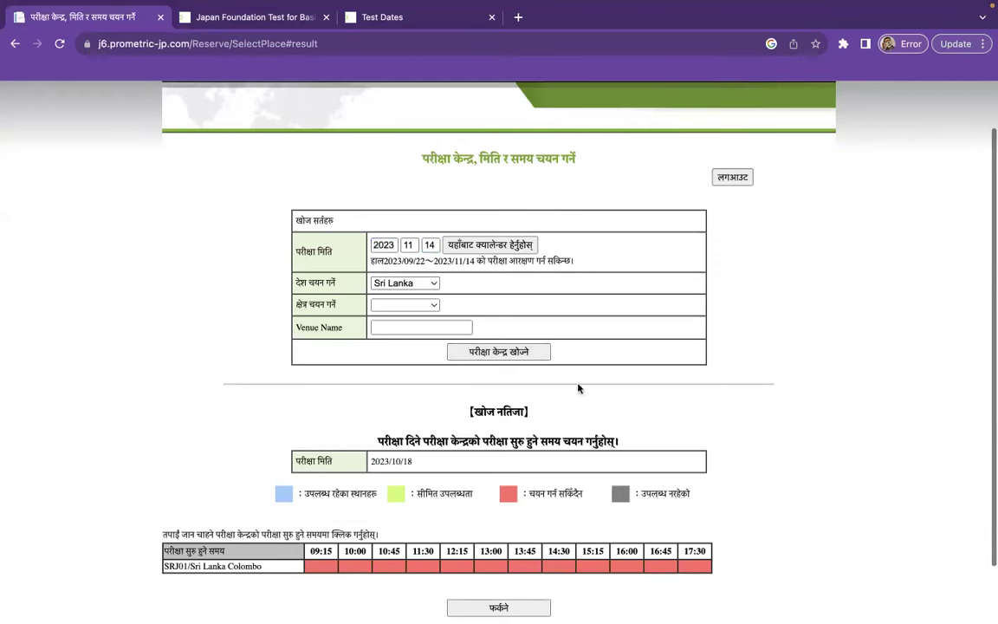
click(506, 355)
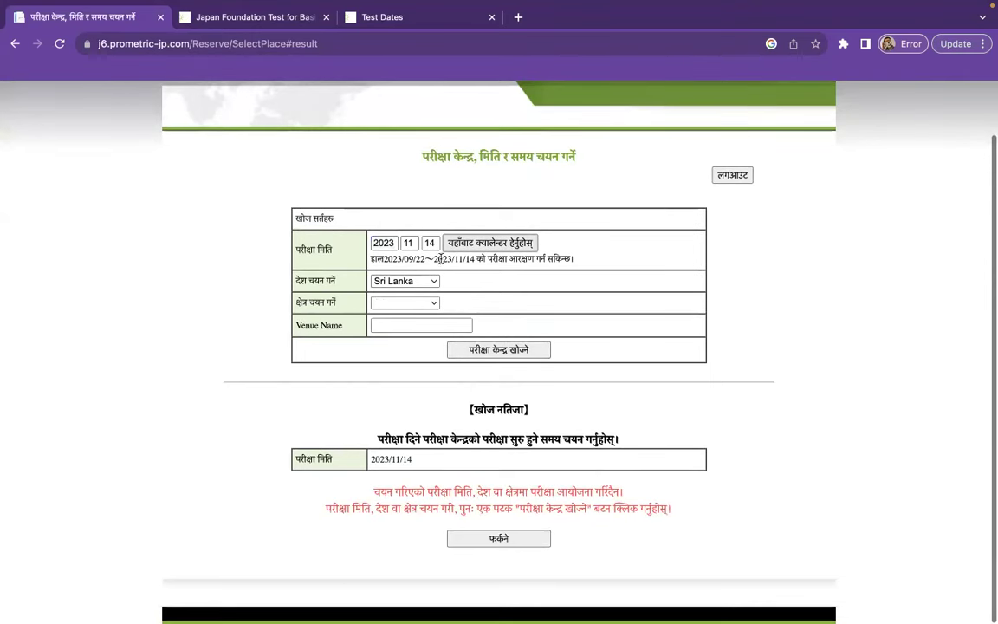
Step: Pick 27 October 2023 from the calendar as the exam date and search for Sri Lanka start times
click(489, 243)
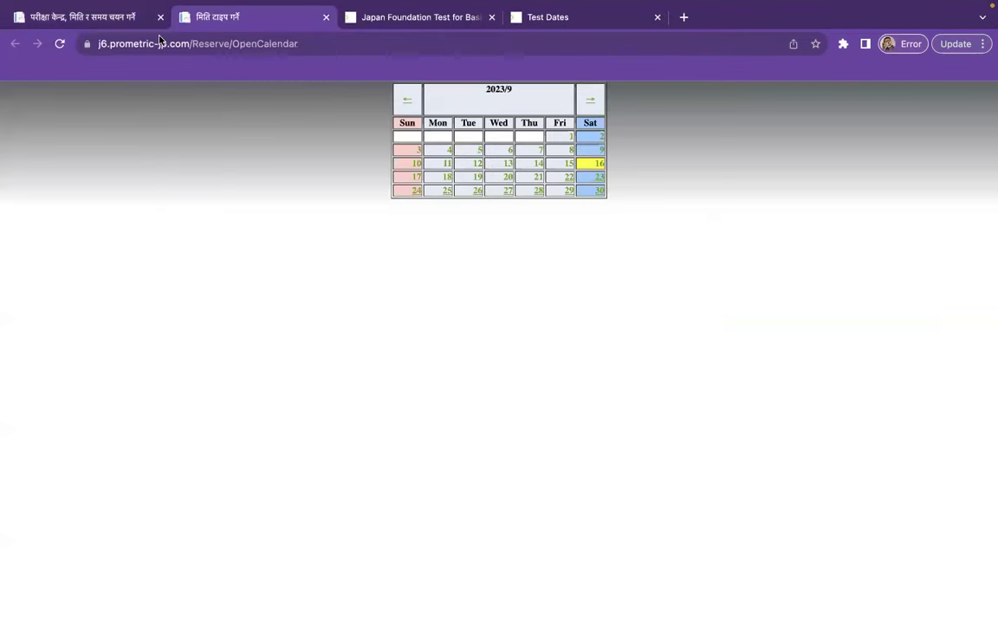
click(589, 104)
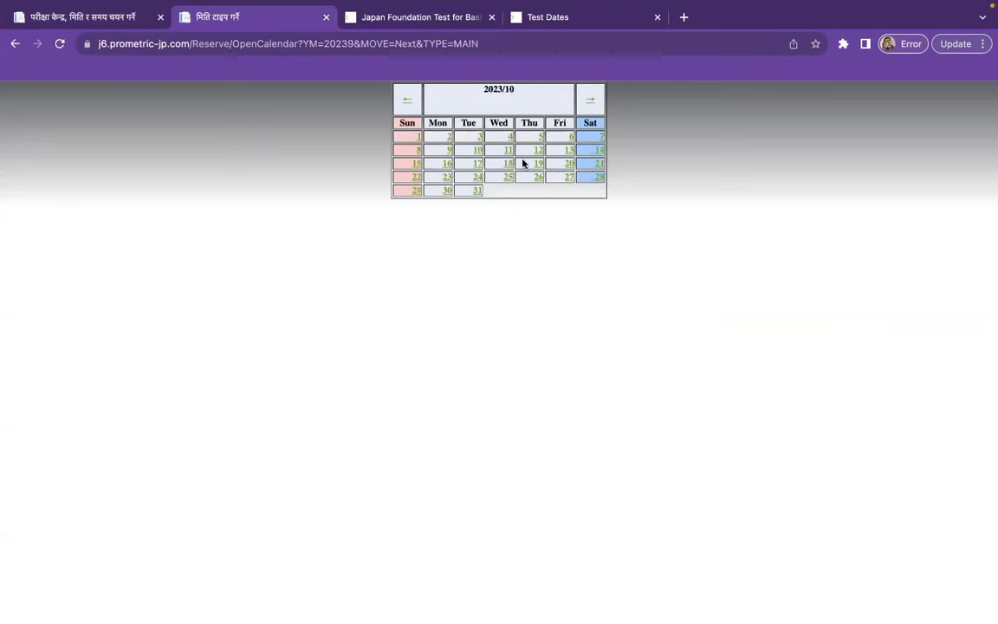
click(568, 179)
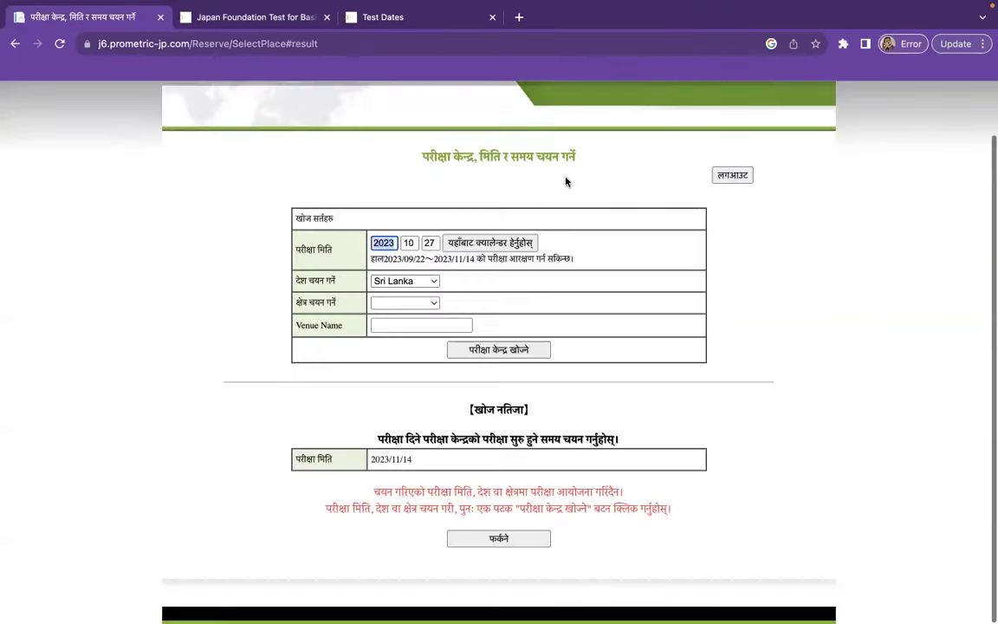
click(496, 349)
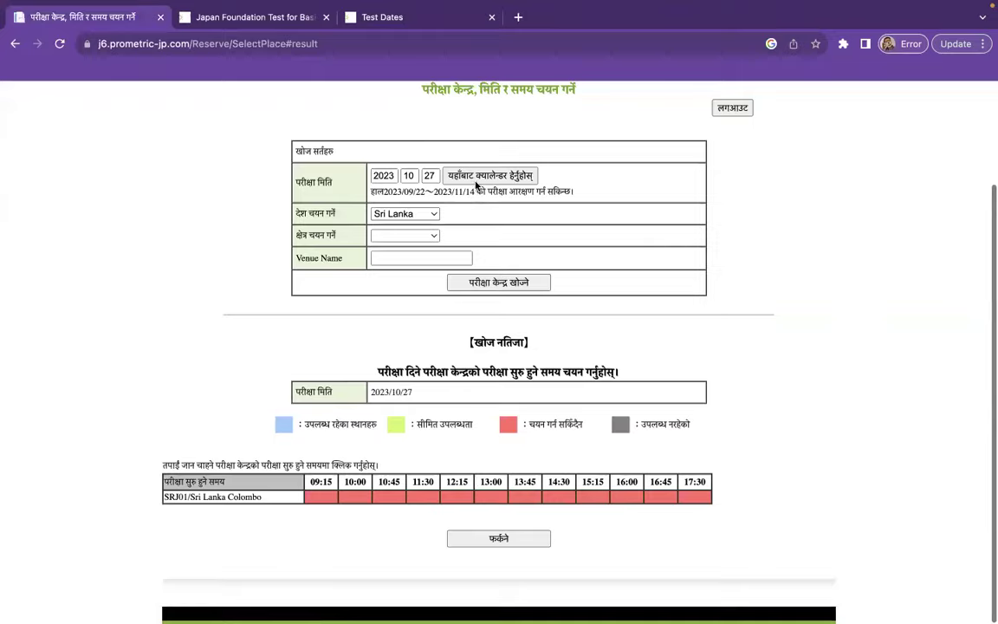
Step: Pick 30 October 2023 from the calendar as the exam date and search for Sri Lanka start times
click(481, 178)
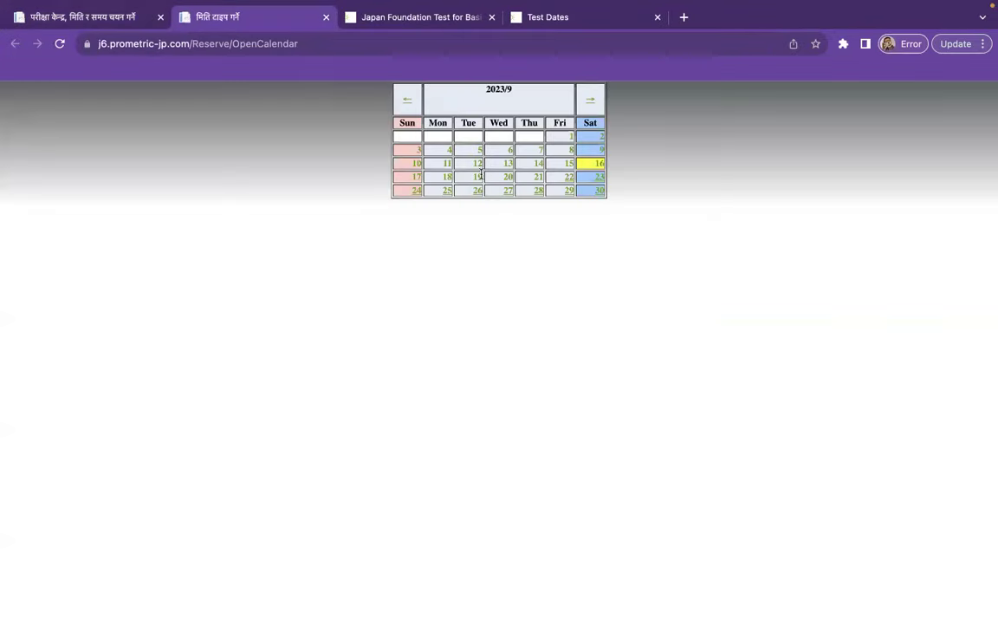
click(592, 103)
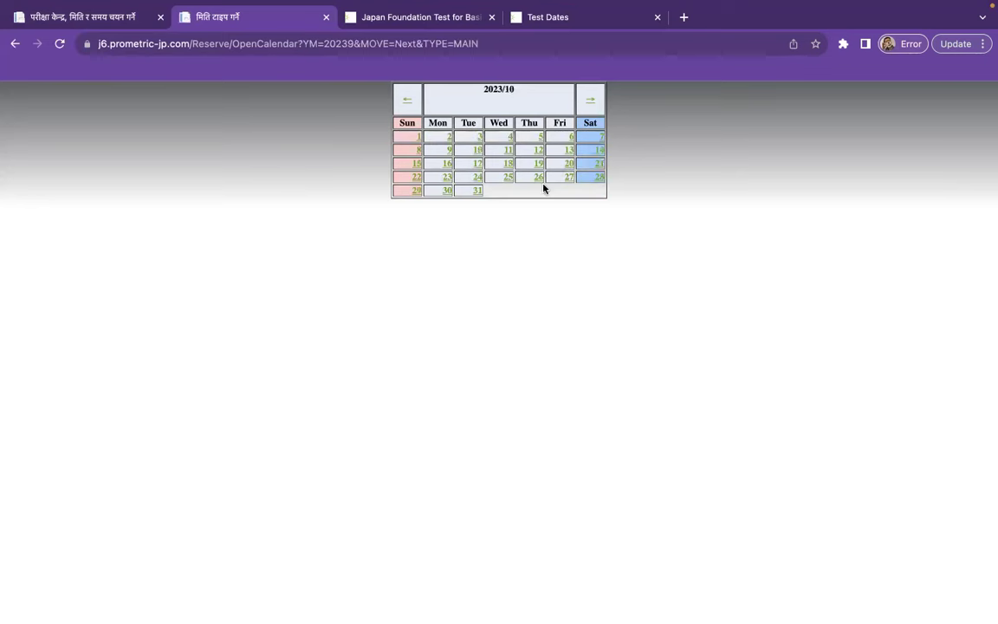
click(449, 192)
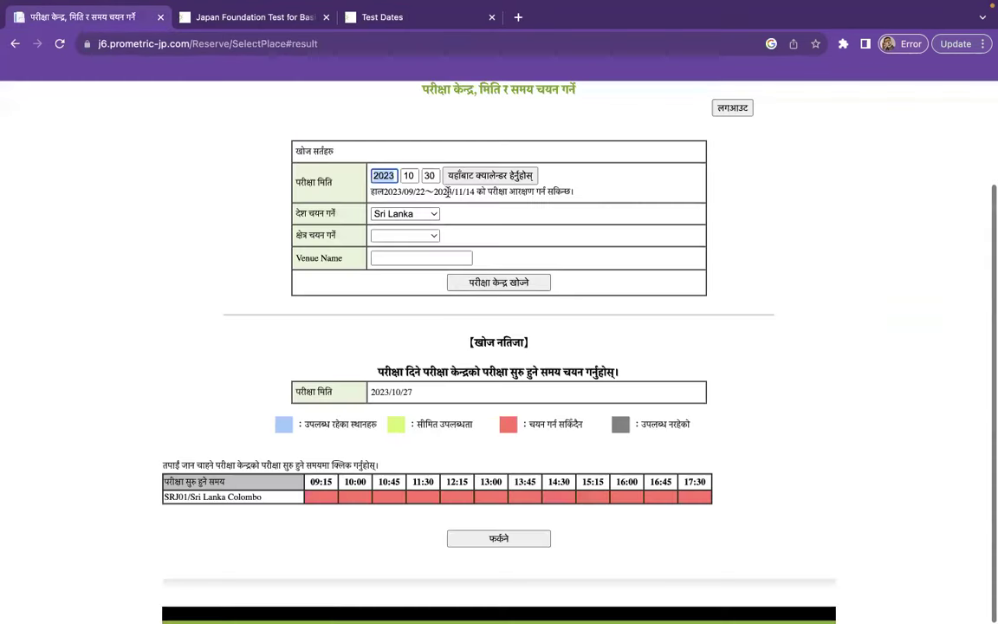
click(474, 287)
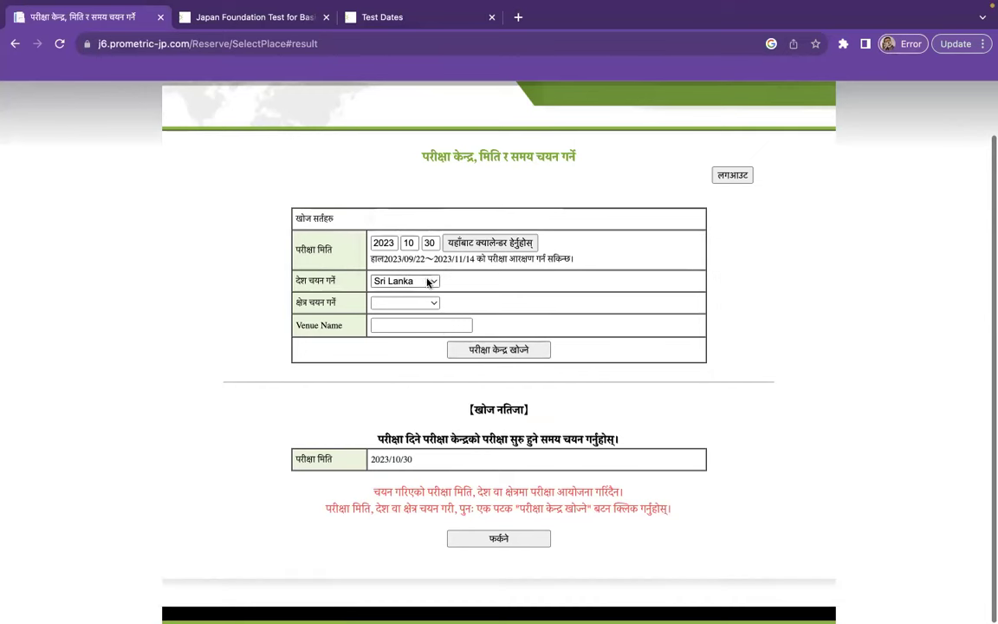
Step: Change the test country to Indonesia and search its test centres for 30 October 2023
click(430, 282)
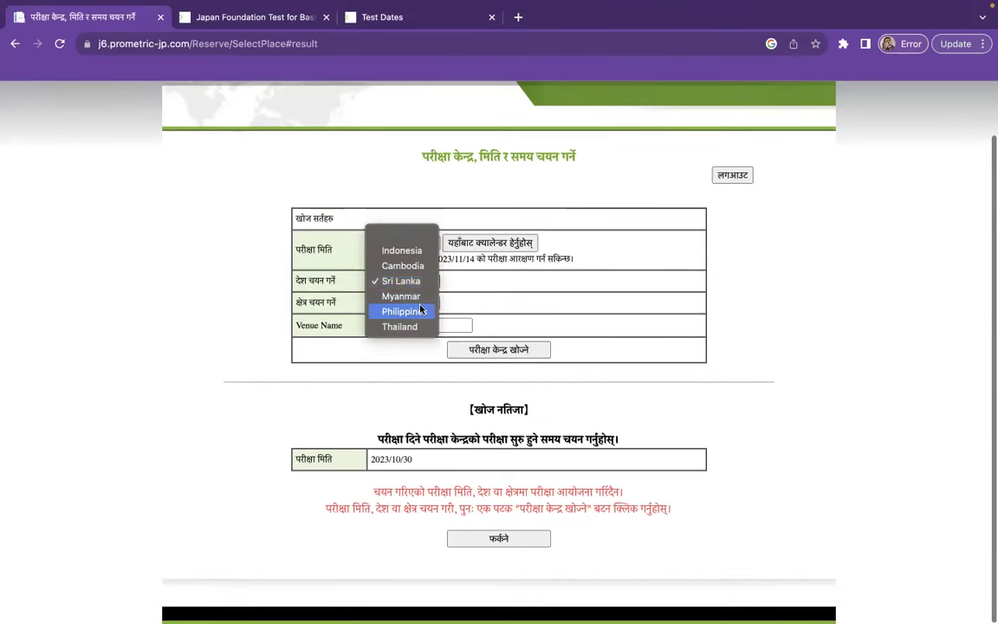
click(403, 250)
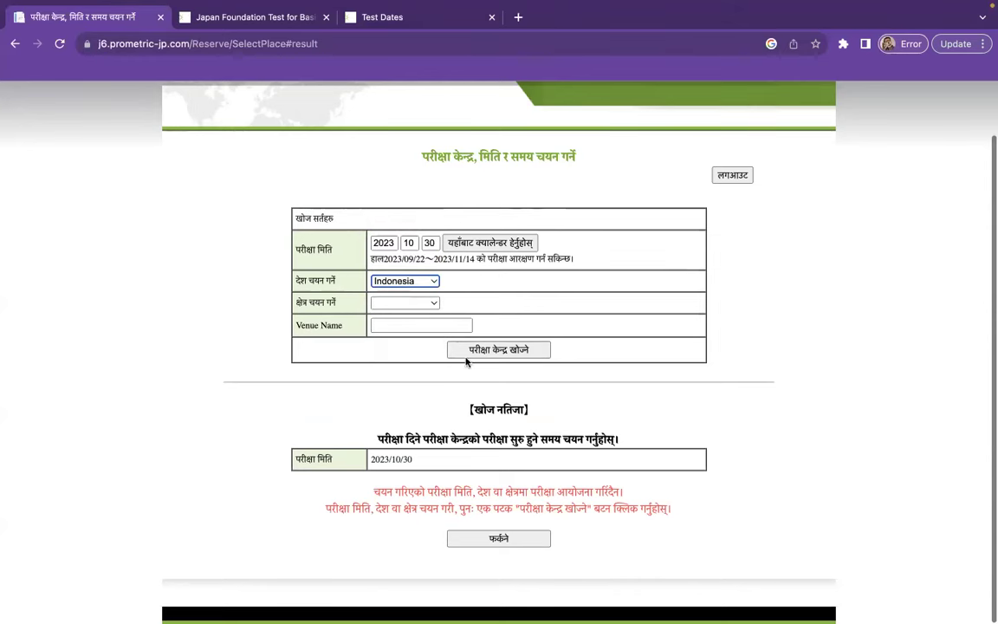
click(487, 355)
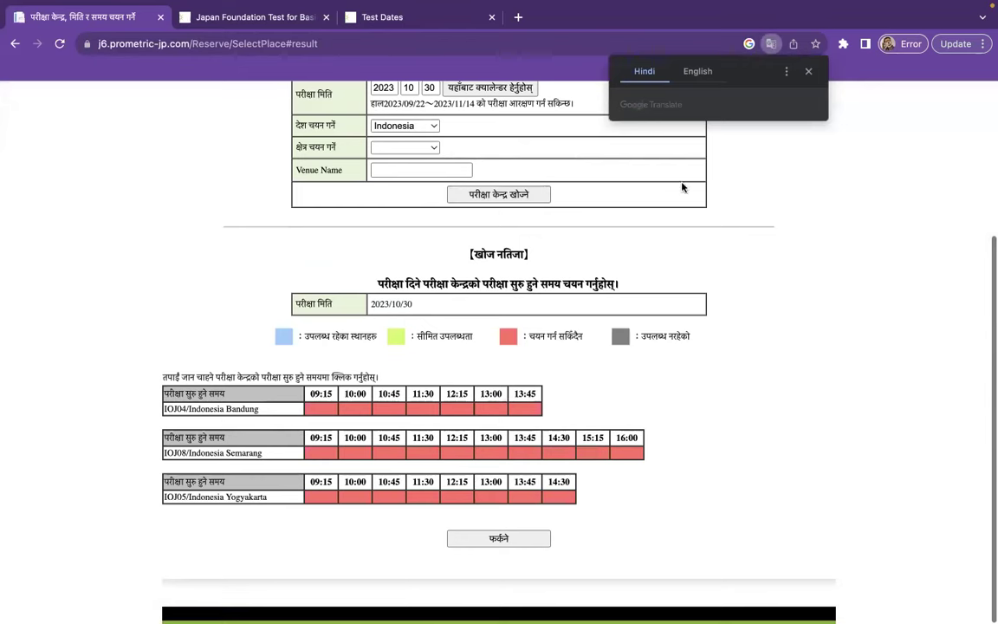
scroll(506, 350, up, 2)
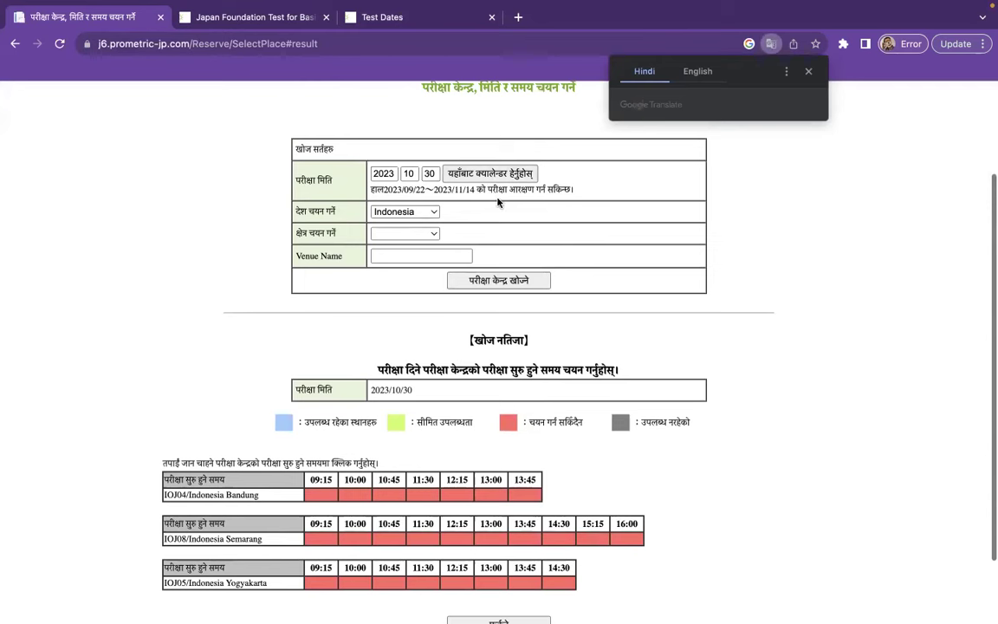
Step: Set the exam date to 28 September 2023 using the calendar and search for Indonesian test centres
click(452, 174)
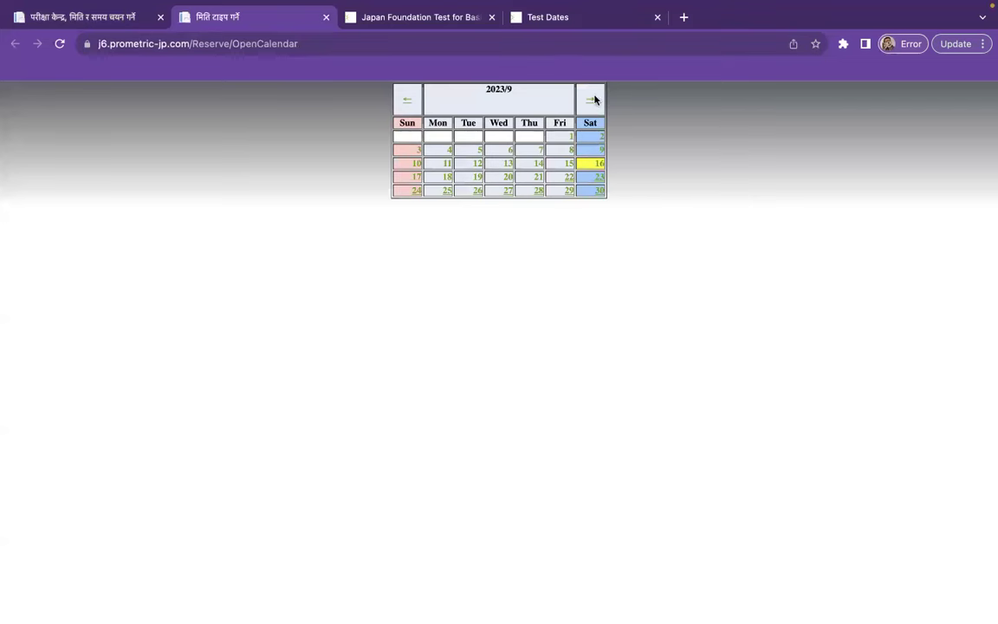
click(534, 191)
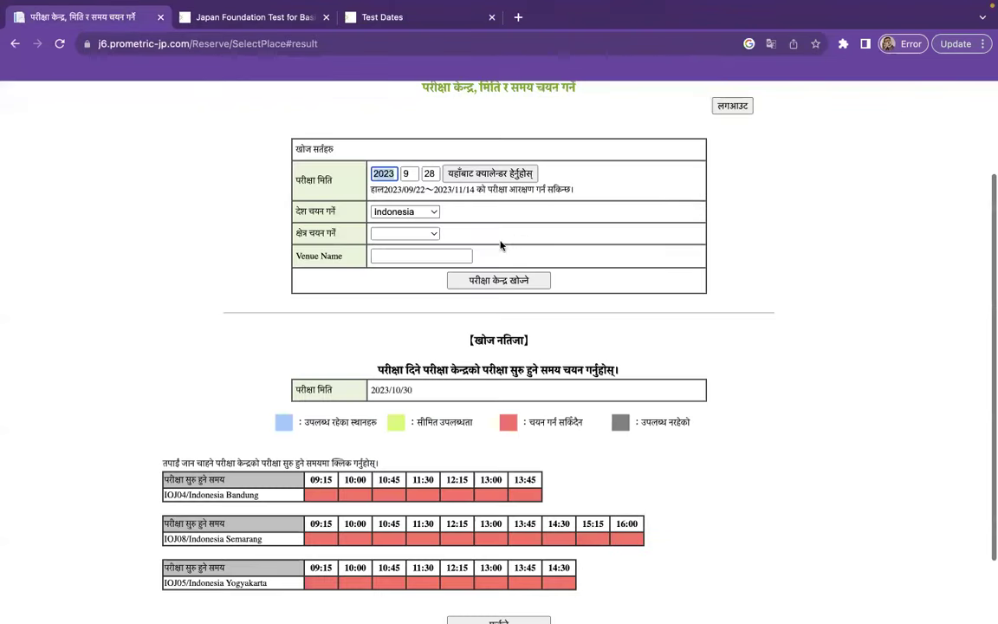
click(484, 277)
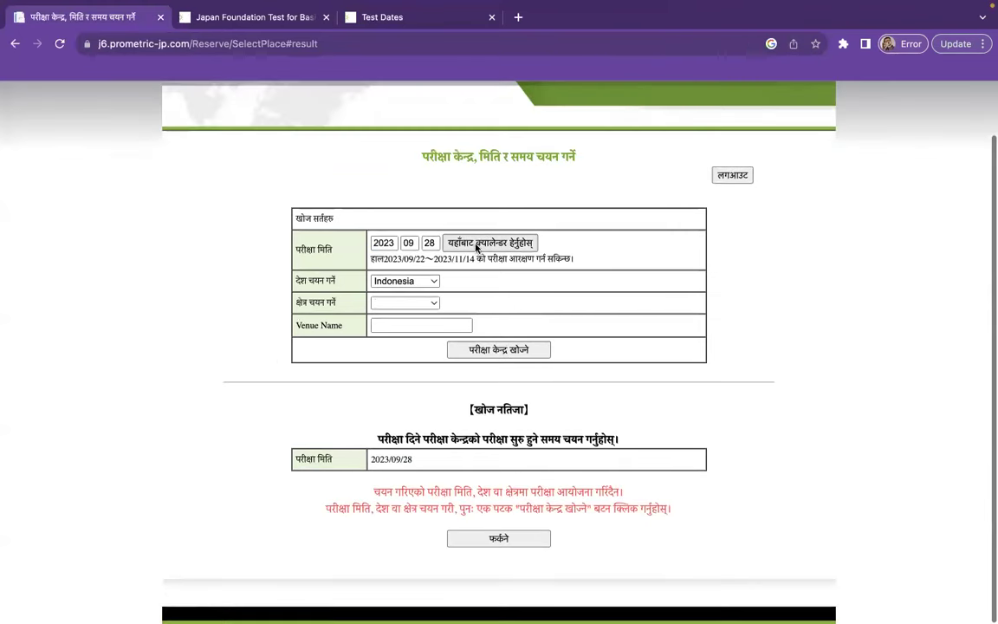
Step: Check the test dates schedule across countries, and search the Indonesian test centres for start times on 27 September 2023
click(386, 15)
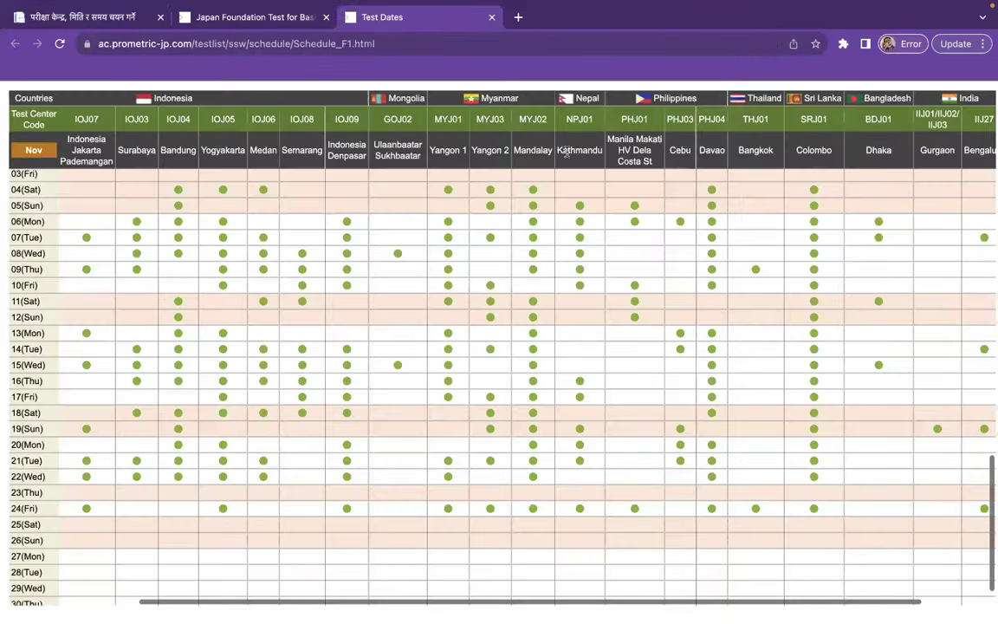
scroll(431, 228, right, 2)
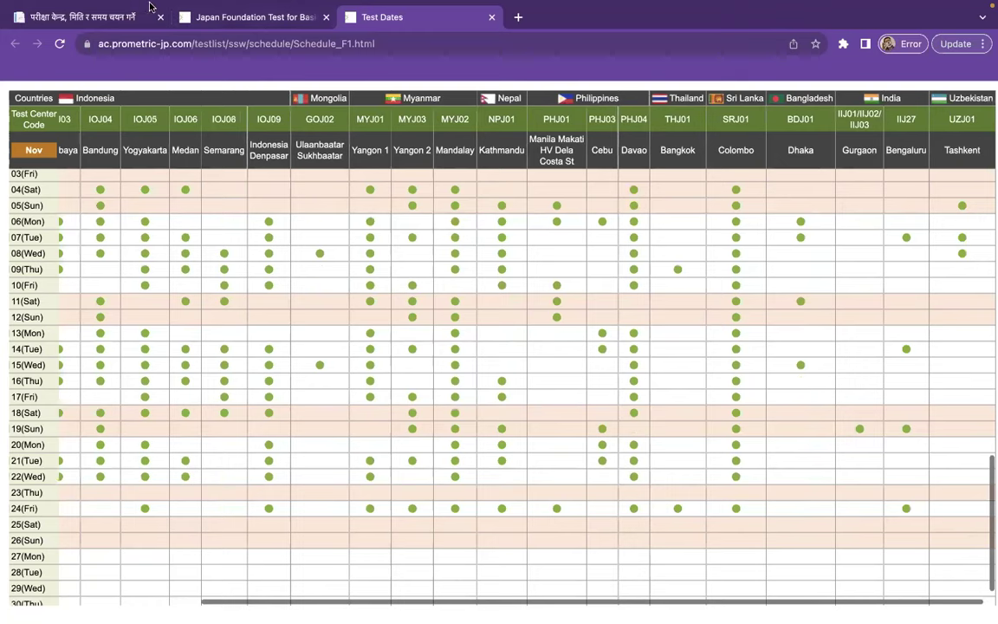
click(92, 13)
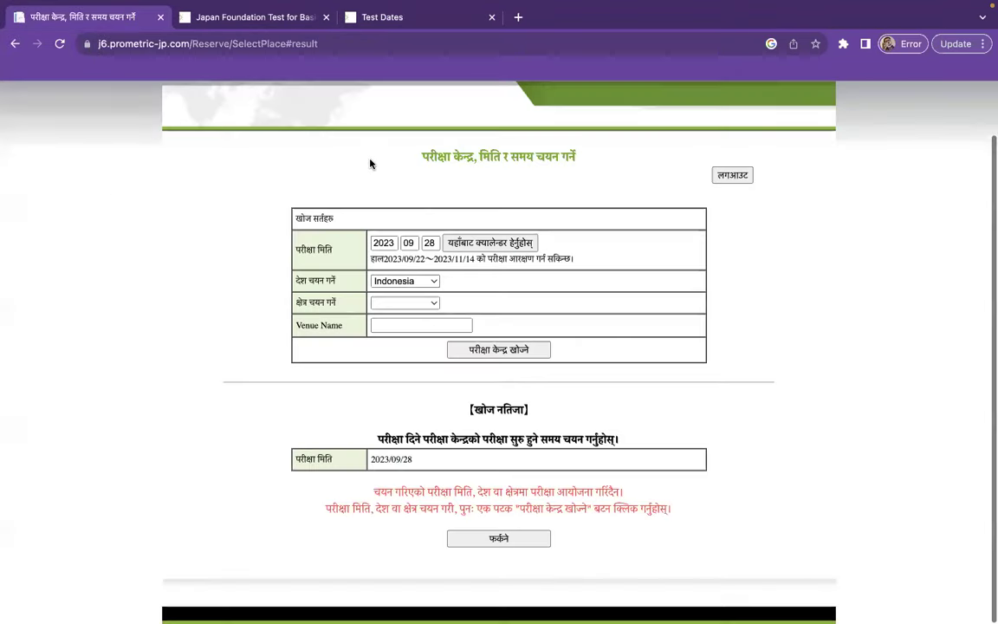
click(465, 243)
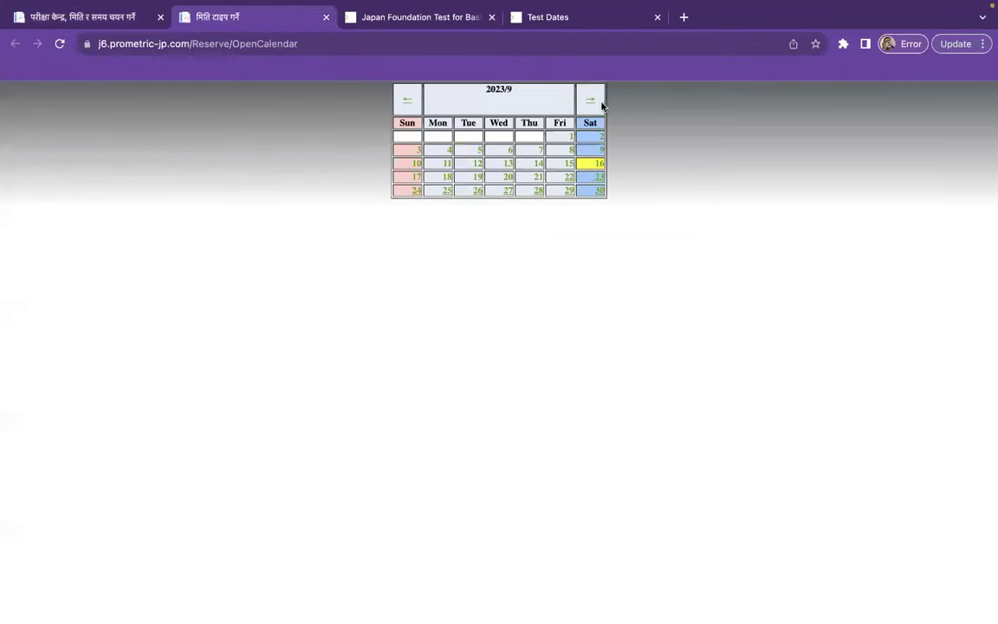
click(509, 190)
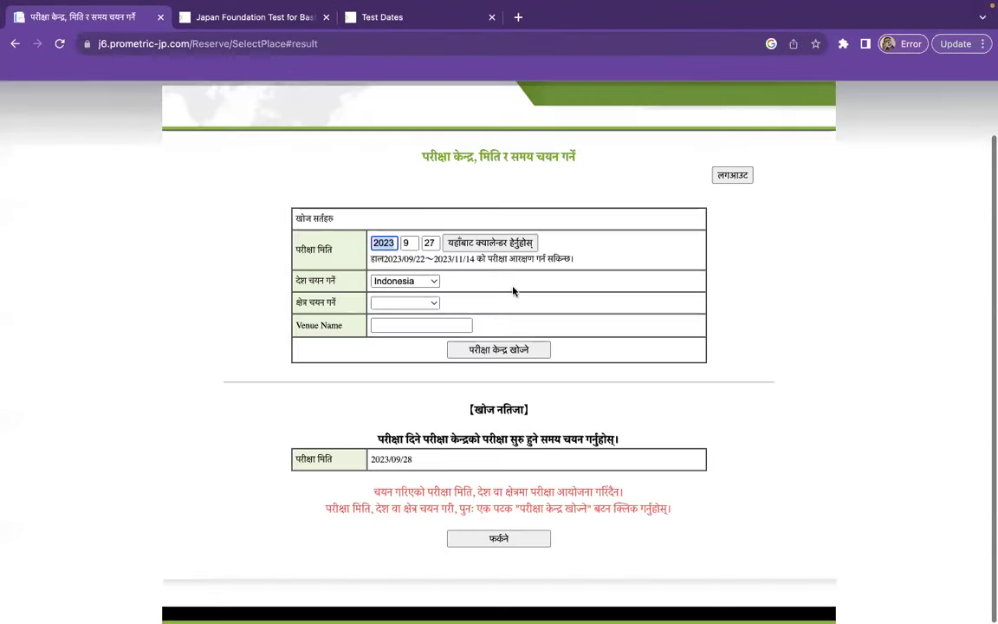
click(485, 349)
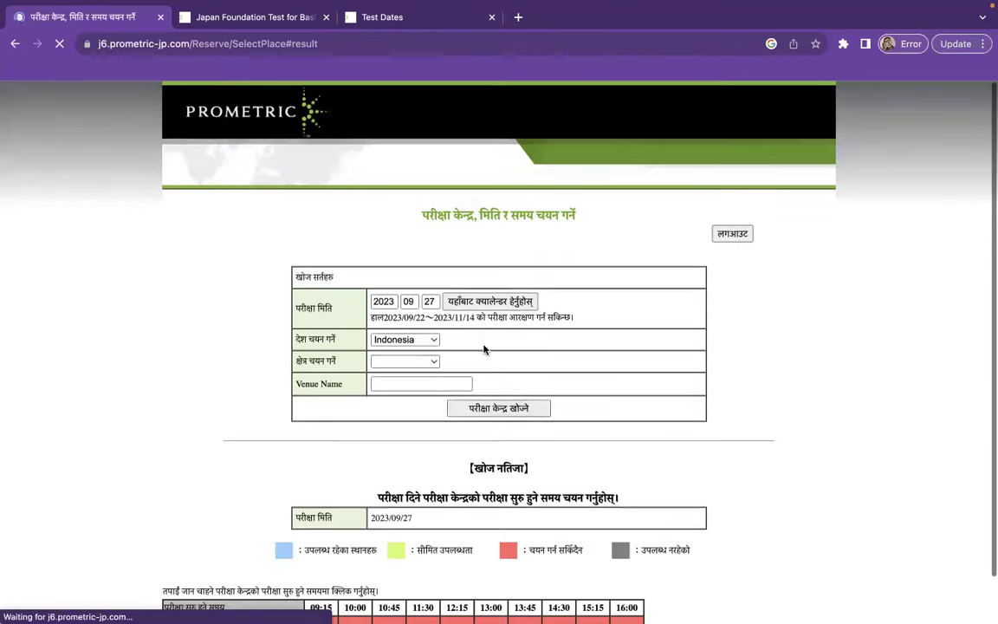
scroll(504, 405, down, 3)
scroll(504, 404, up, 1)
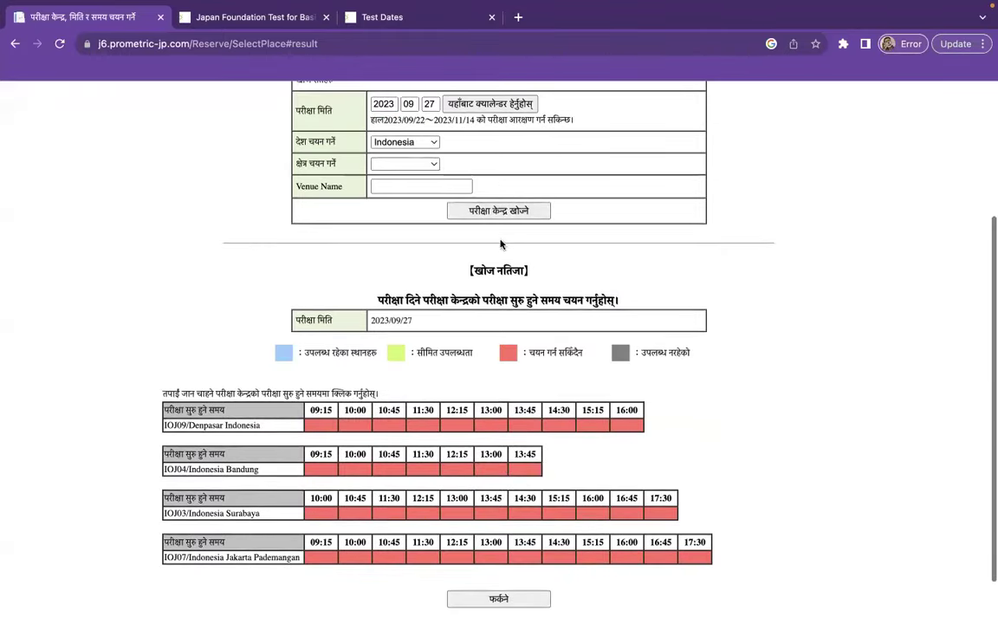
Step: Search Indonesian test centres for 16 October 2023 and choose the 16:00 start time at Indonesia Jakarta Utara
scroll(501, 243, up, 3)
click(501, 188)
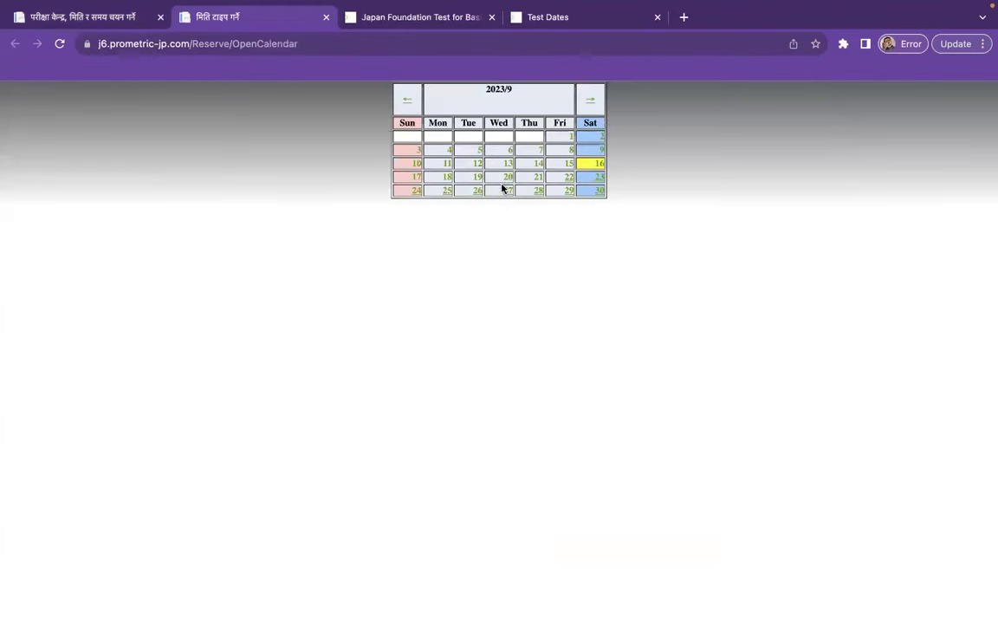
click(594, 102)
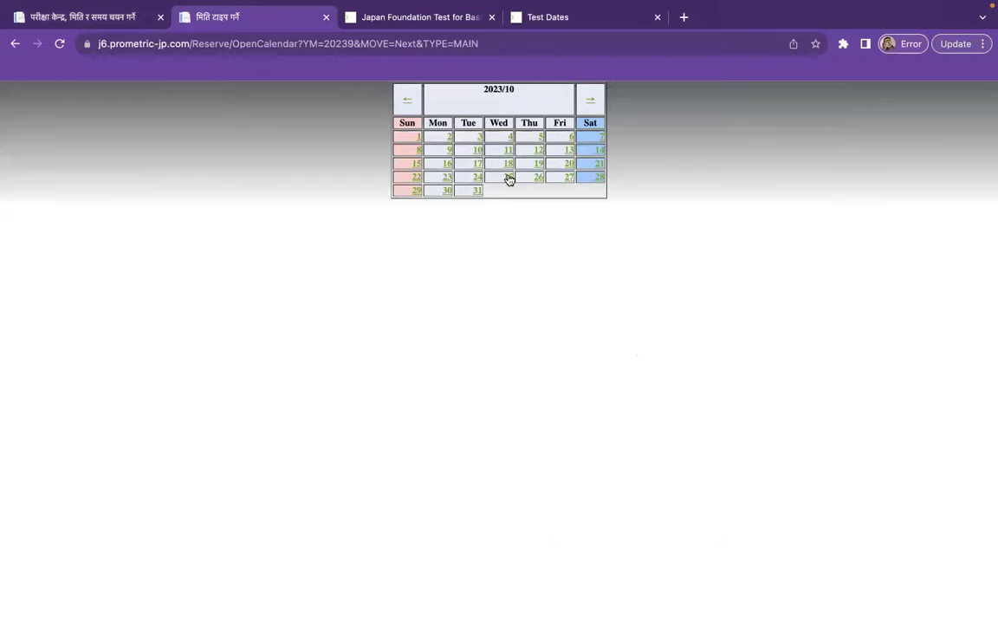
click(446, 164)
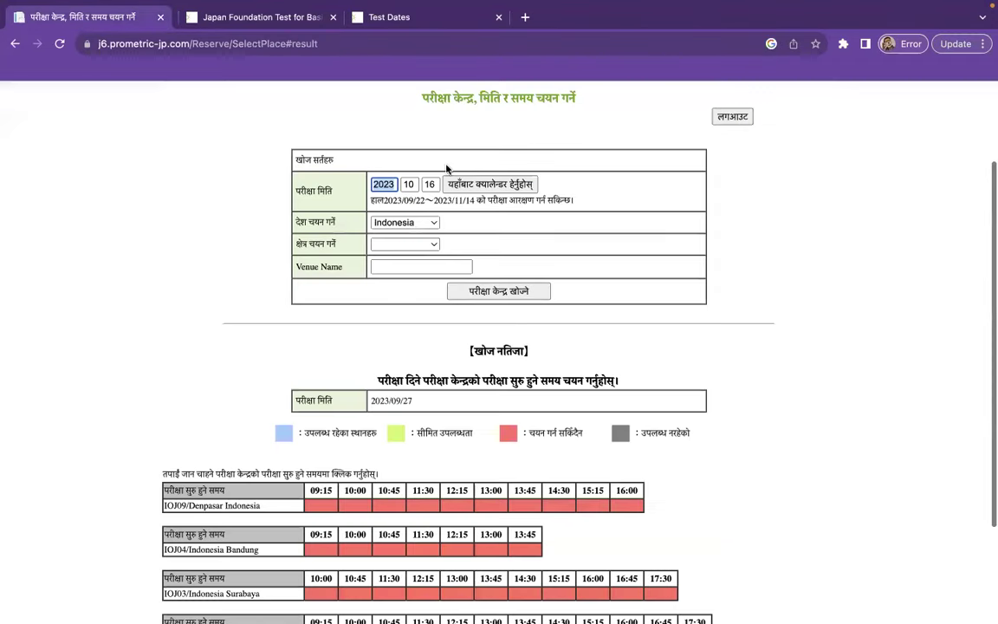
click(500, 293)
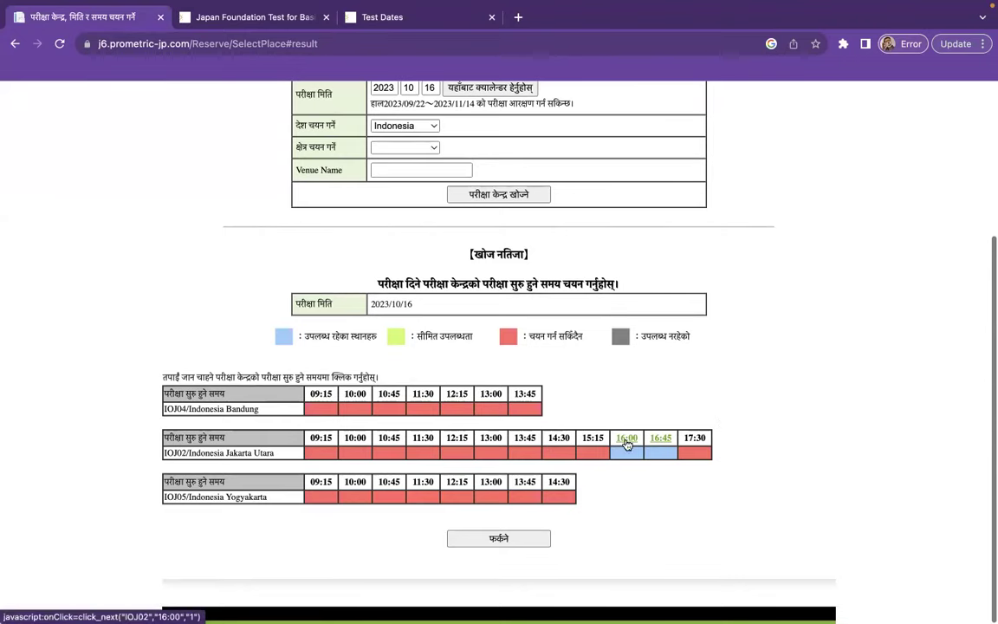
click(627, 439)
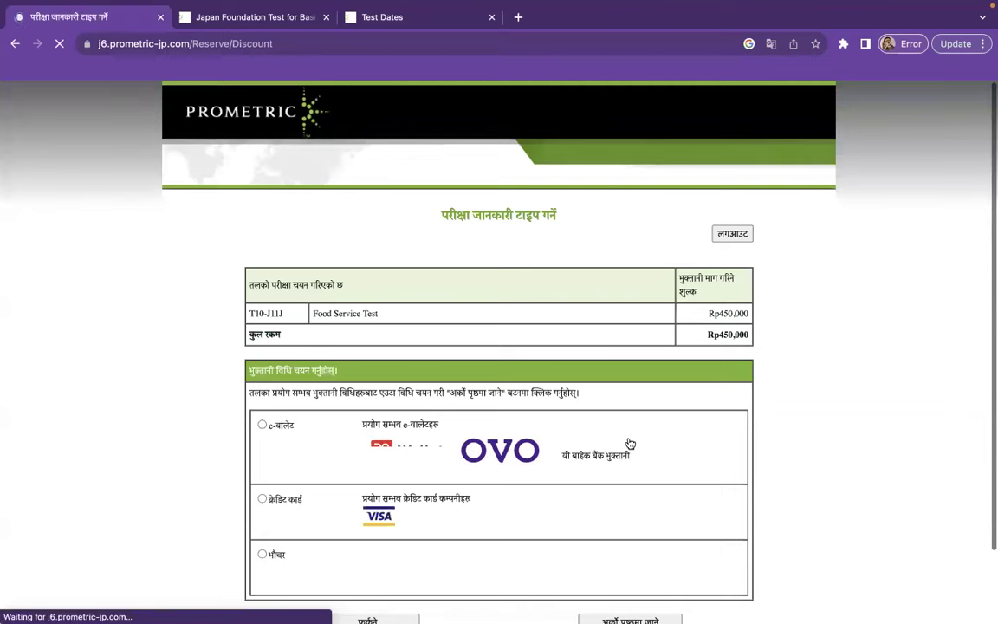
scroll(630, 444, down, 2)
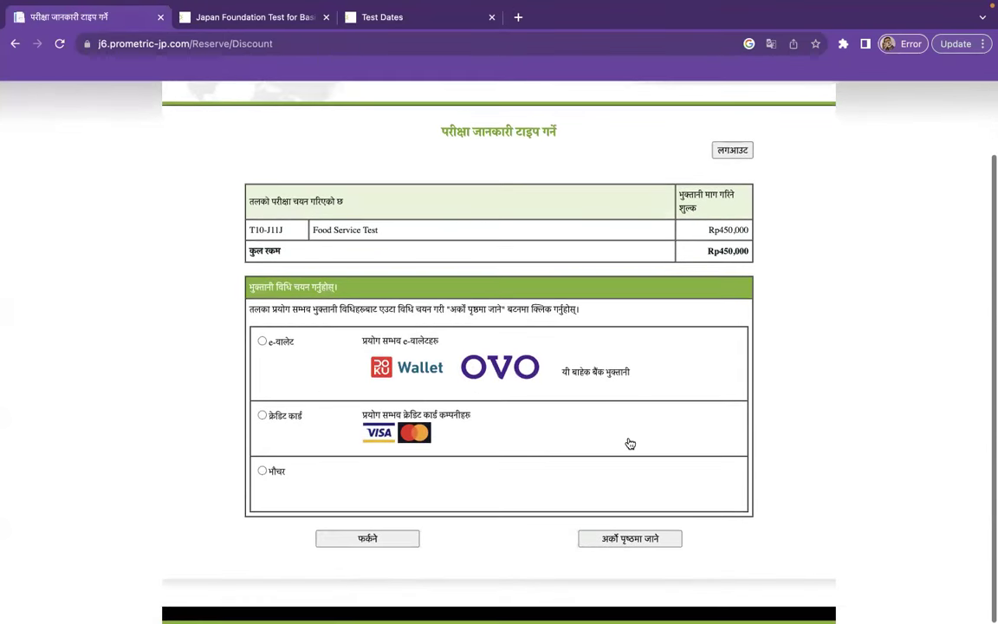